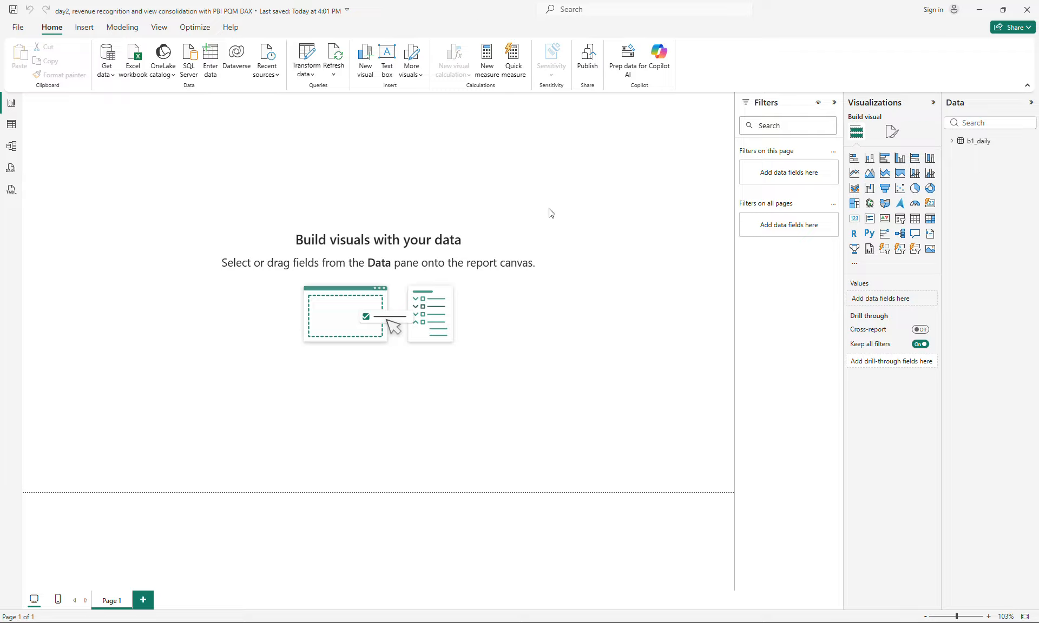
Examine the b1_daily table's data, including the distinct values in FY, cust_mar and cust_seg, and return to the report canvas.
click(954, 146)
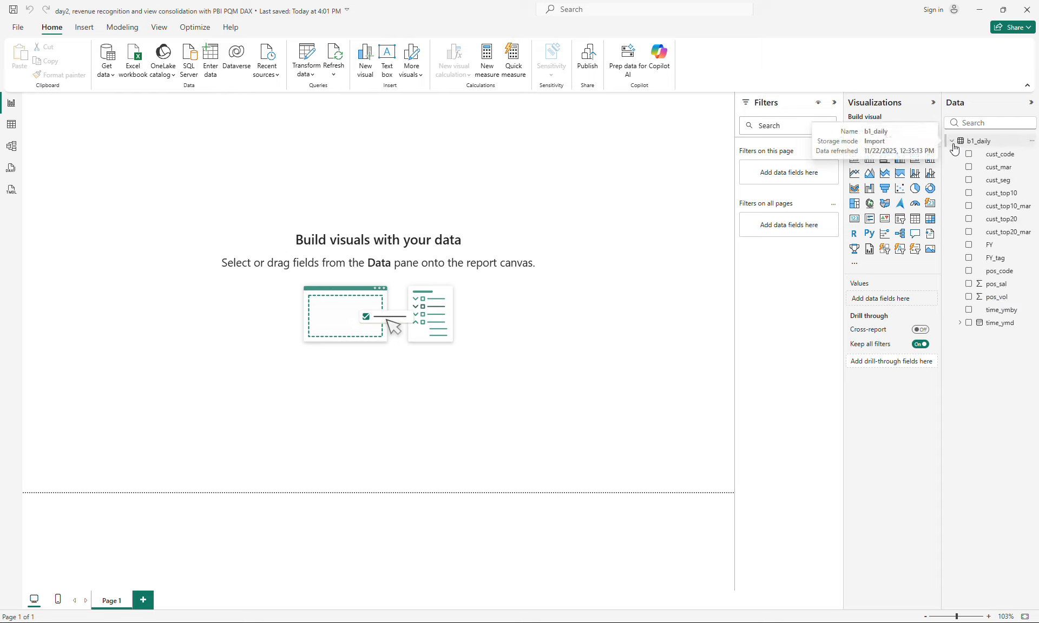
click(954, 146)
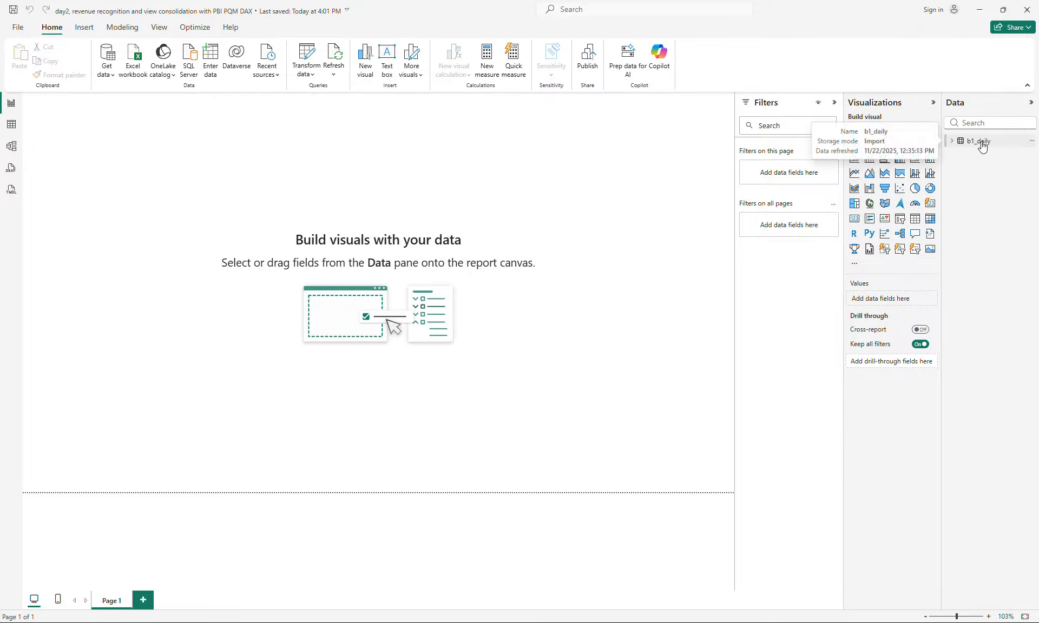
click(11, 128)
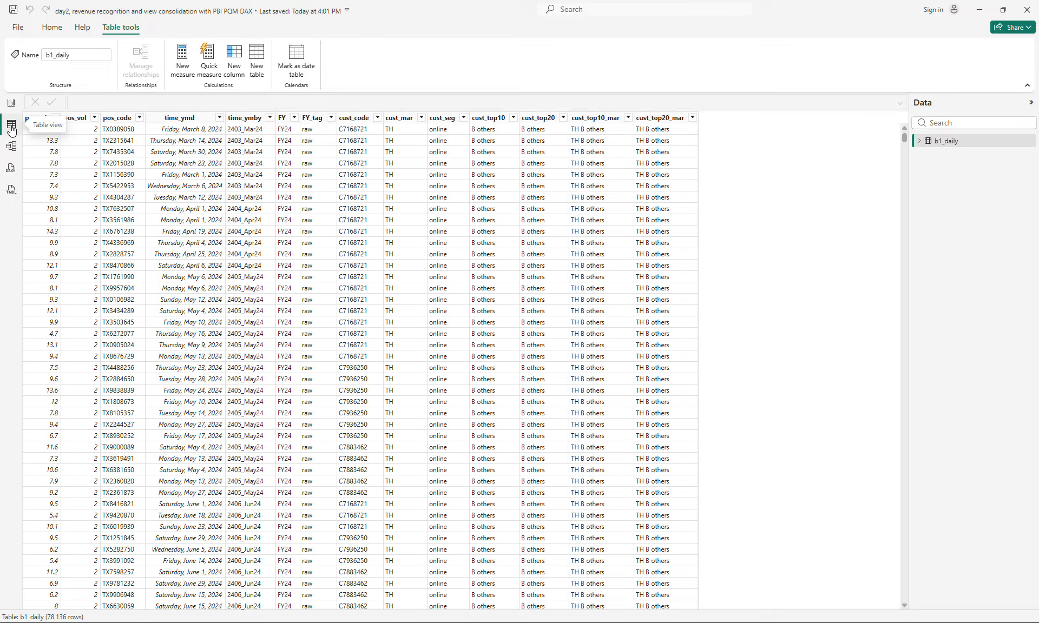
click(294, 119)
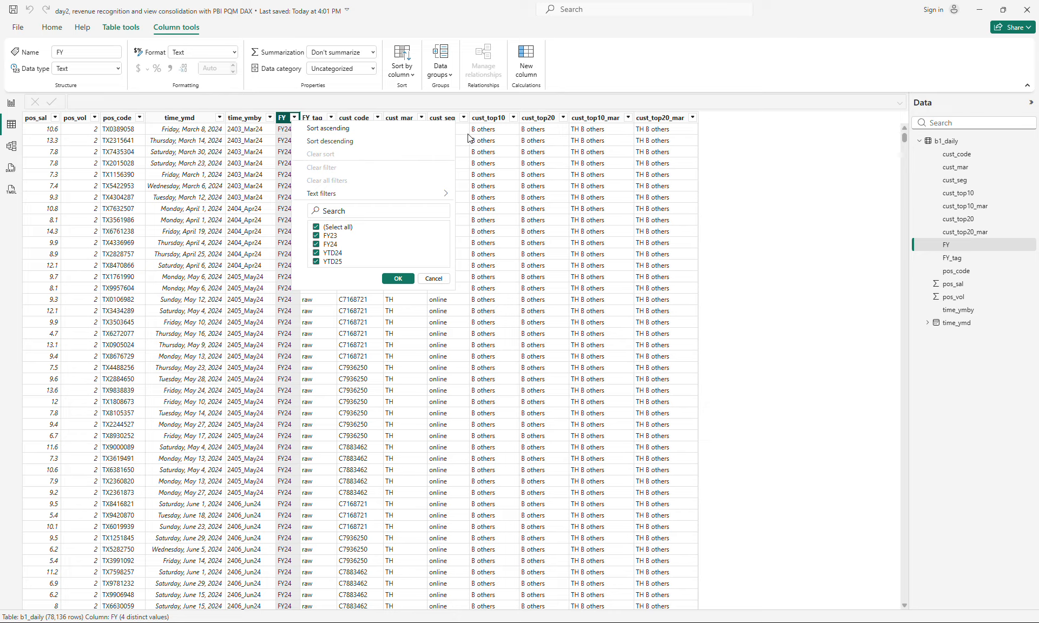
click(422, 118)
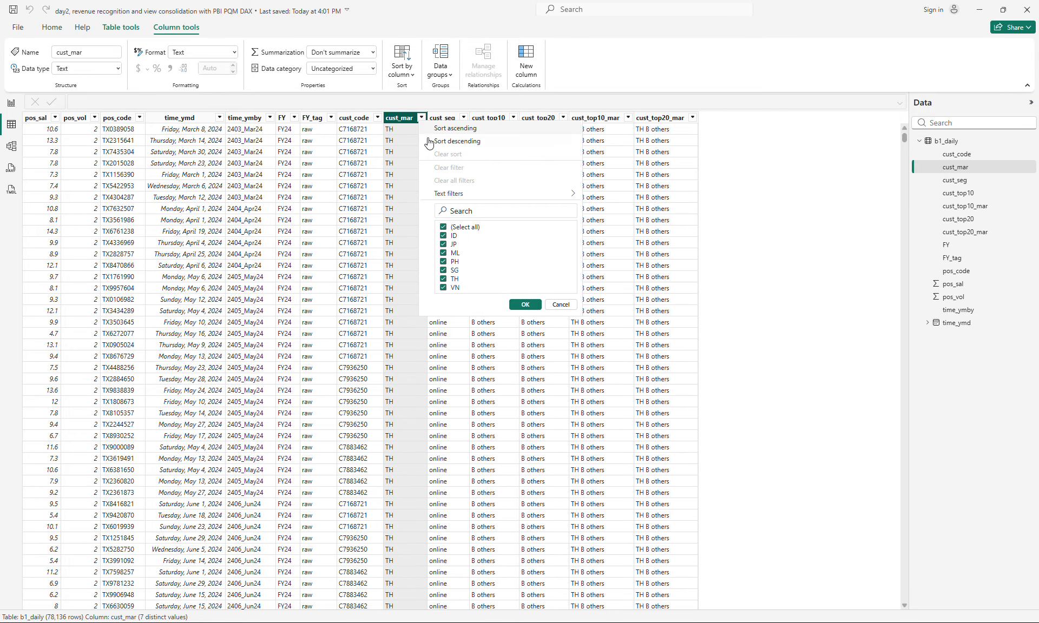
click(464, 118)
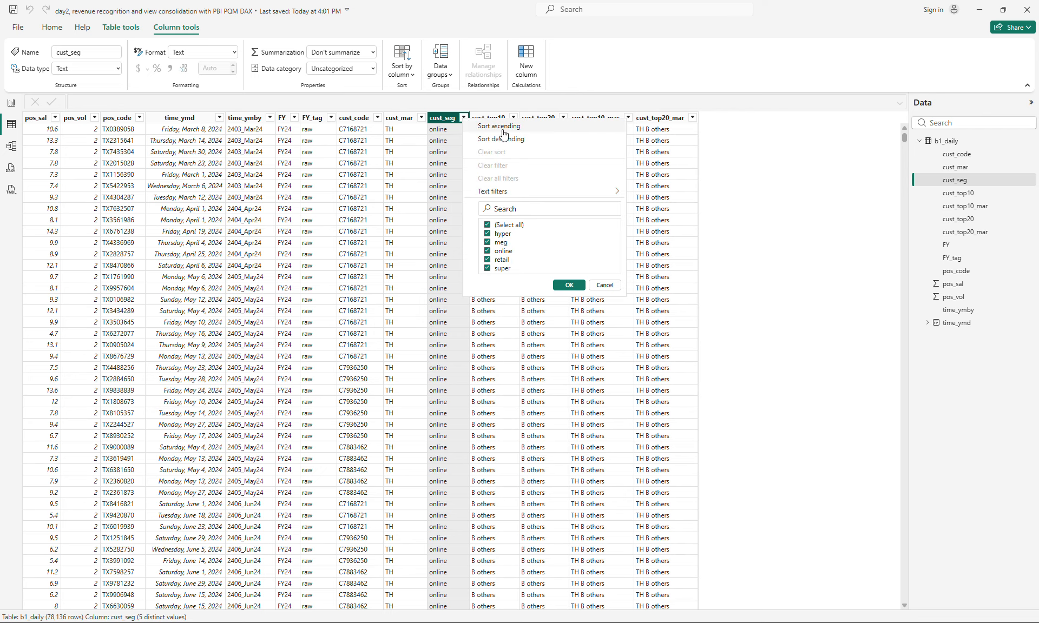
click(59, 143)
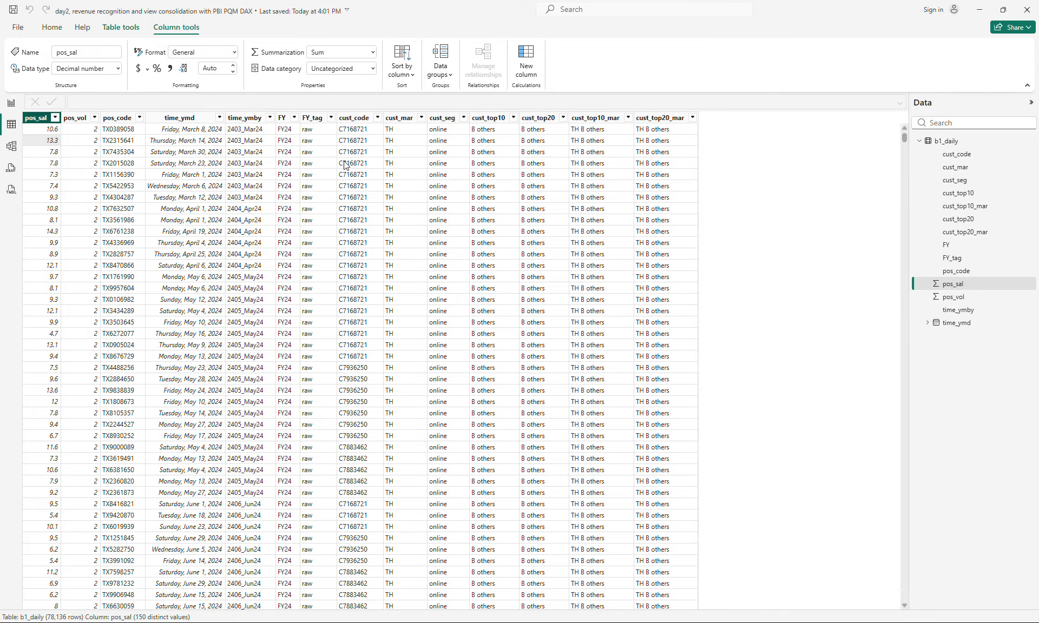
click(9, 105)
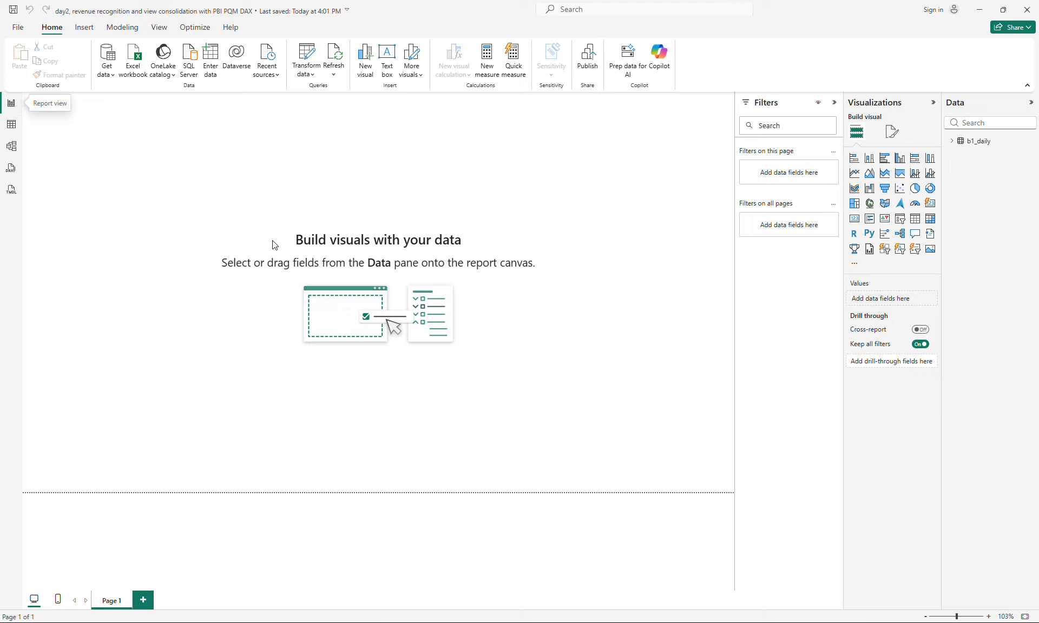
Create a visual from the b1_daily fields pos_sal, pos_vol, FY, cust_mar and cust_seg.
click(952, 142)
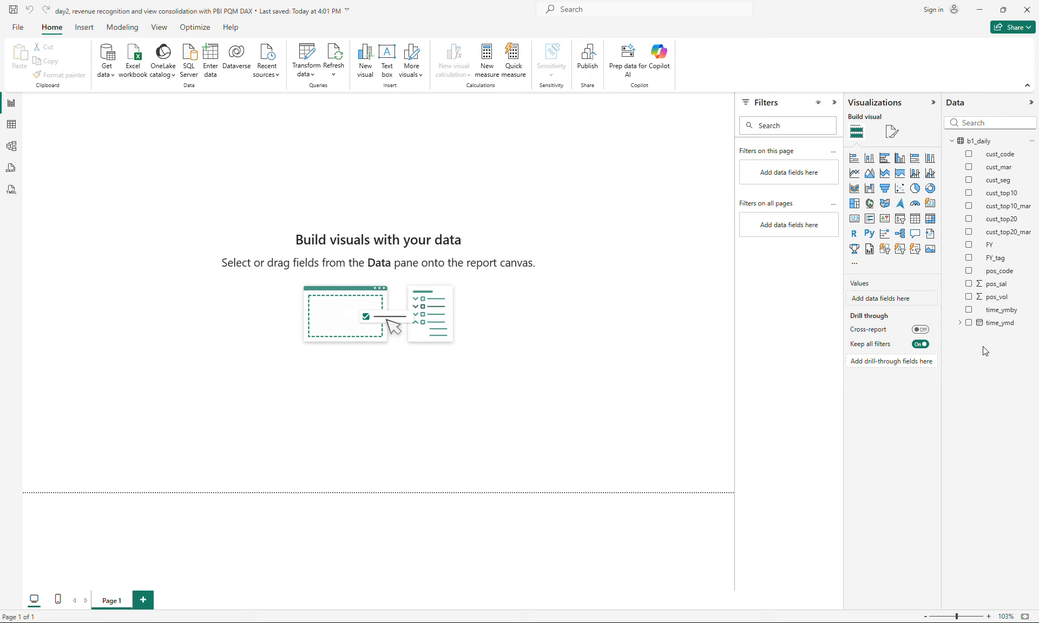
click(968, 284)
click(969, 297)
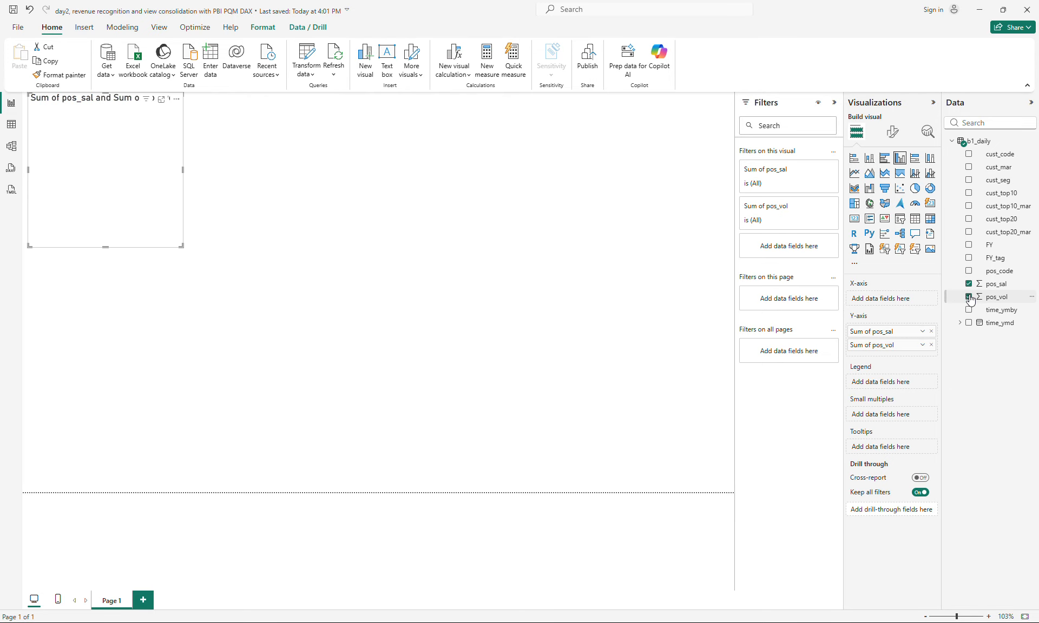
click(969, 245)
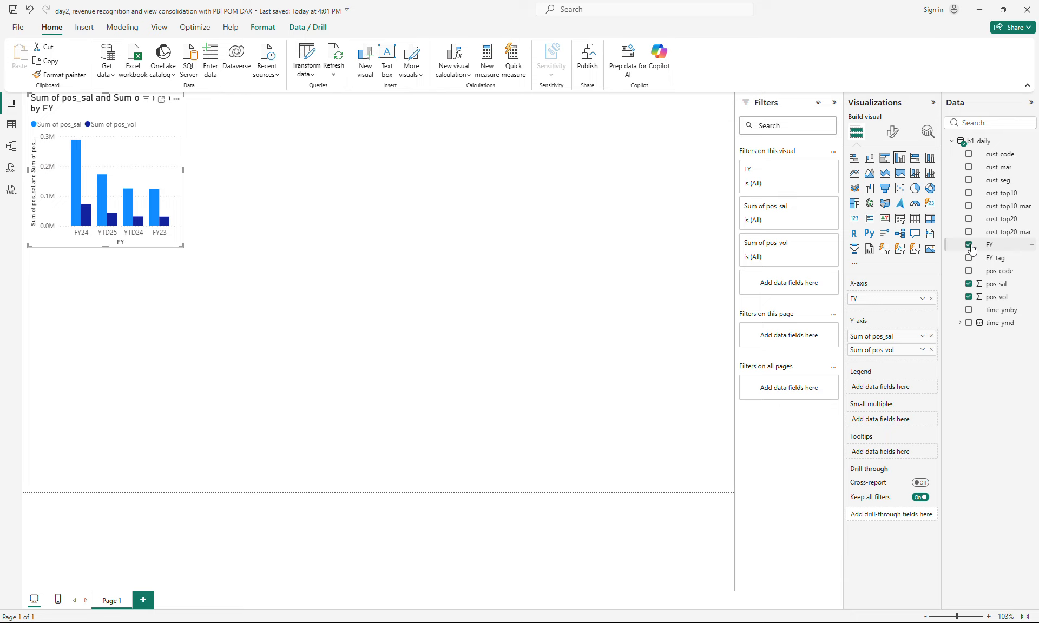
click(968, 167)
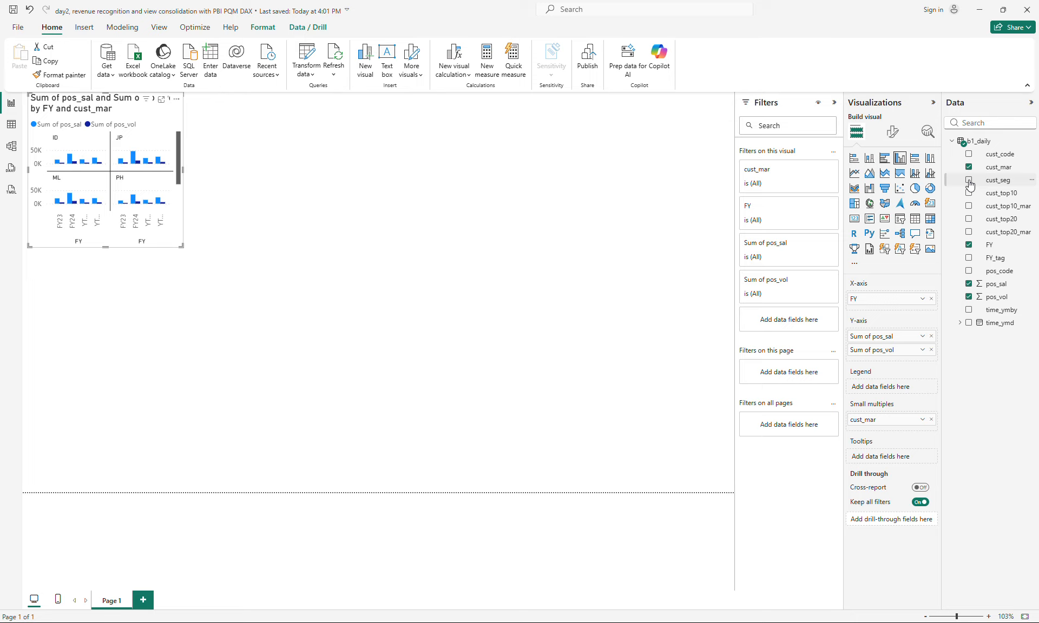
click(969, 181)
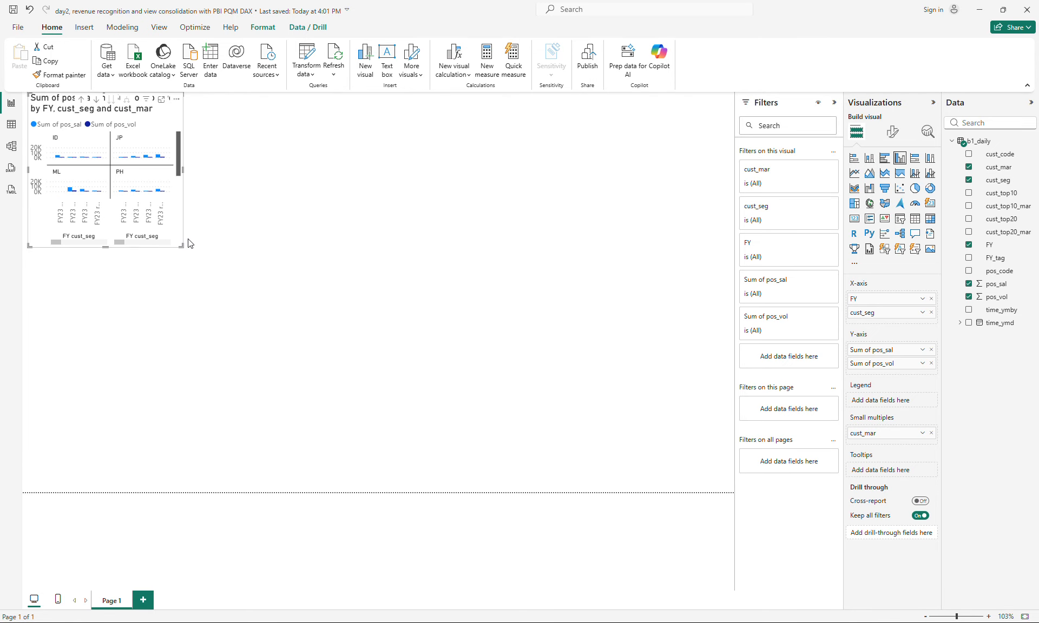
Convert the chart to a table visual and reposition and enlarge it on the canvas so all five columns fit.
drag(140, 95, 174, 125)
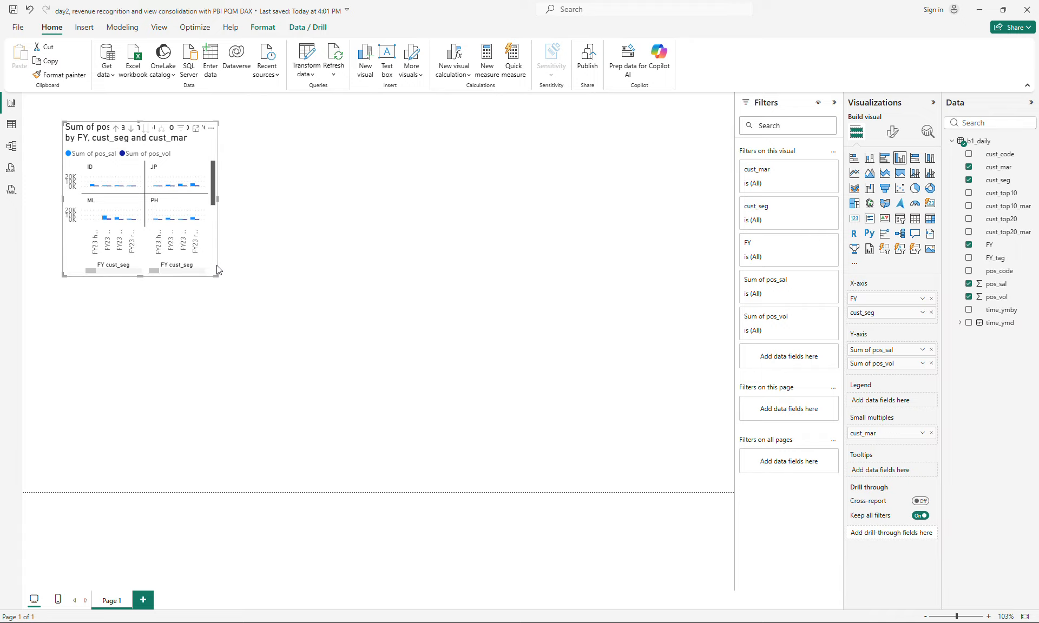
click(915, 218)
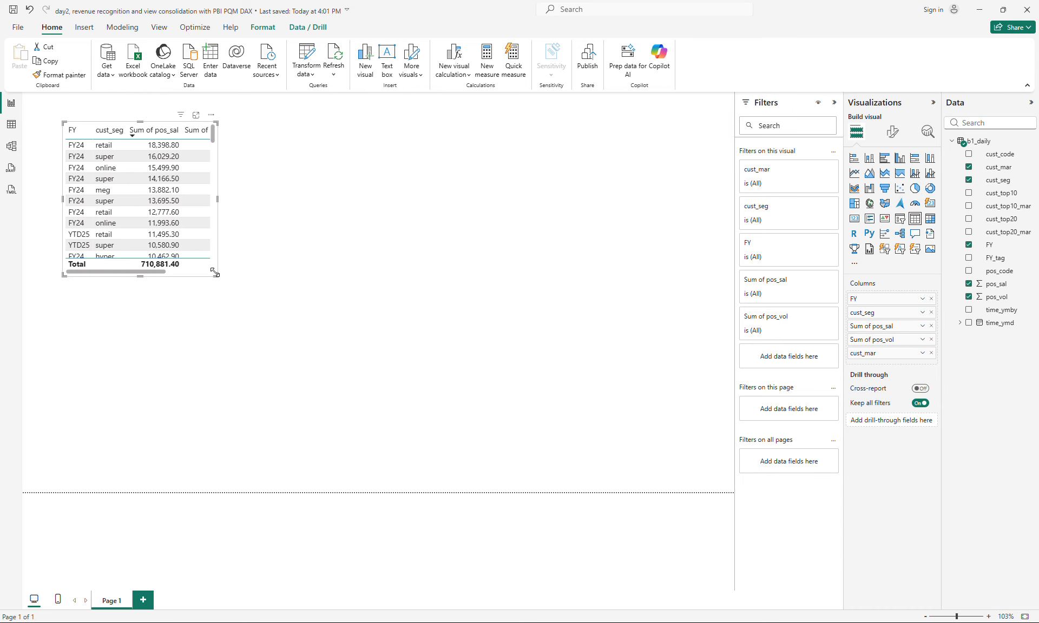
drag(216, 275, 313, 407)
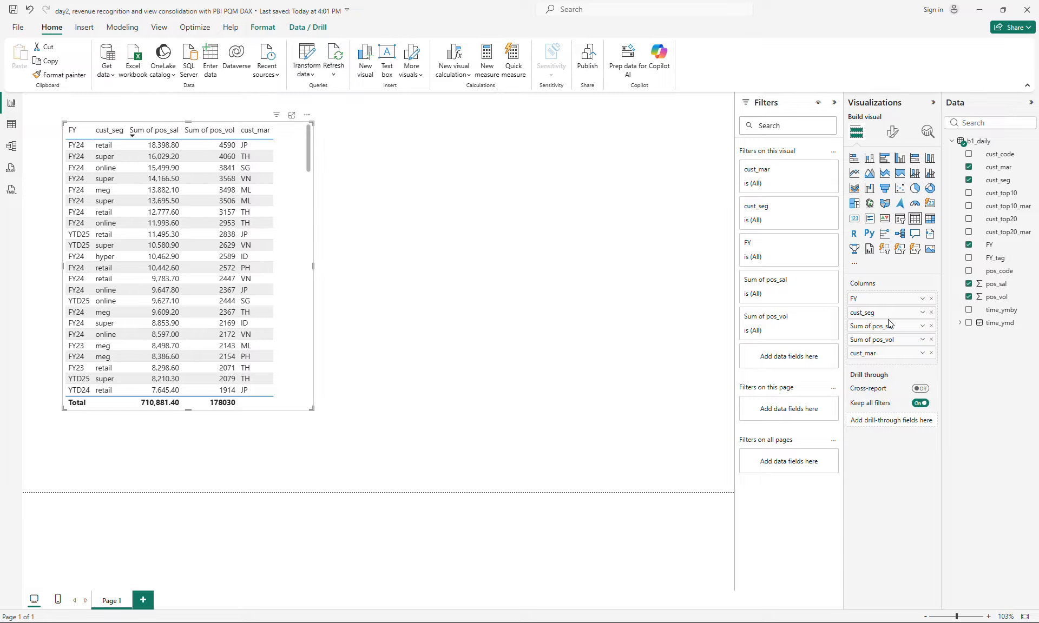
Reorder the table's columns to cust_mar, cust_seg, FY, pos_sal, pos_vol, and widen the visual to leave room for more columns.
drag(883, 312, 883, 299)
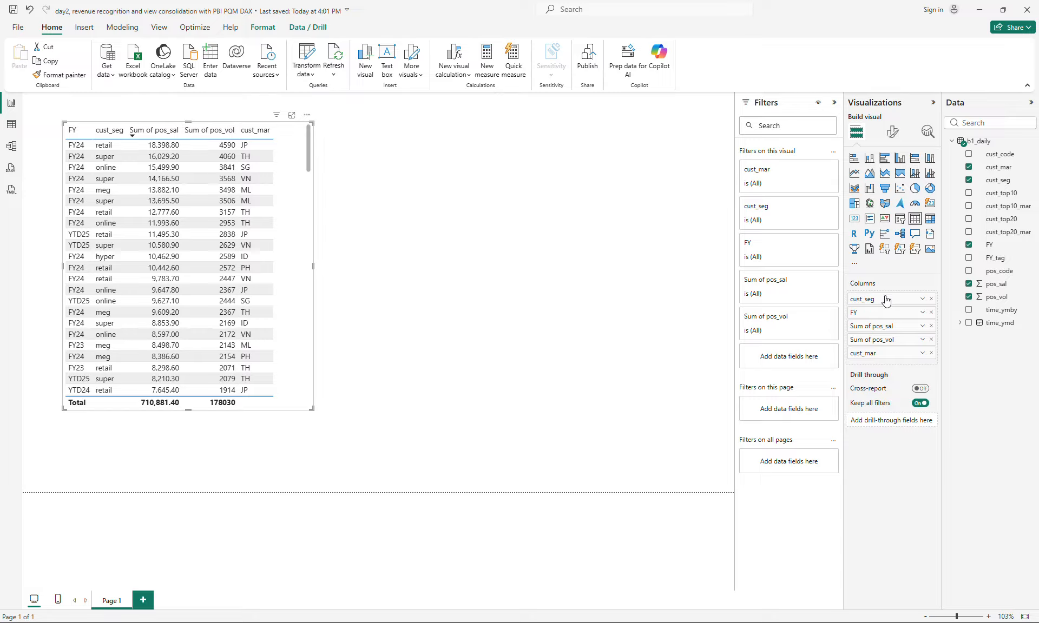
drag(888, 356, 890, 299)
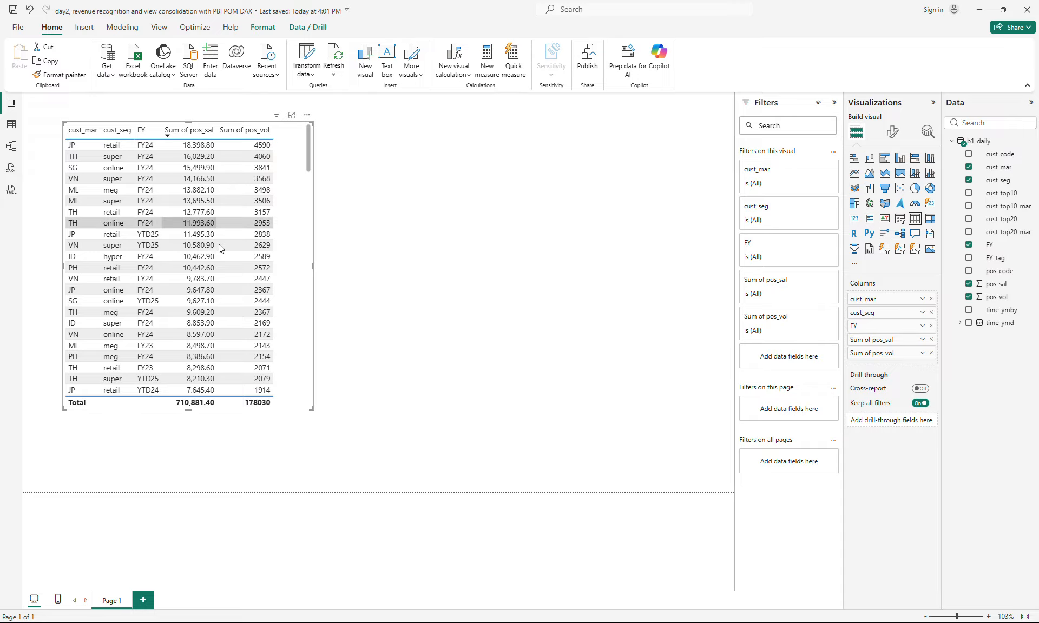
drag(303, 391, 296, 385)
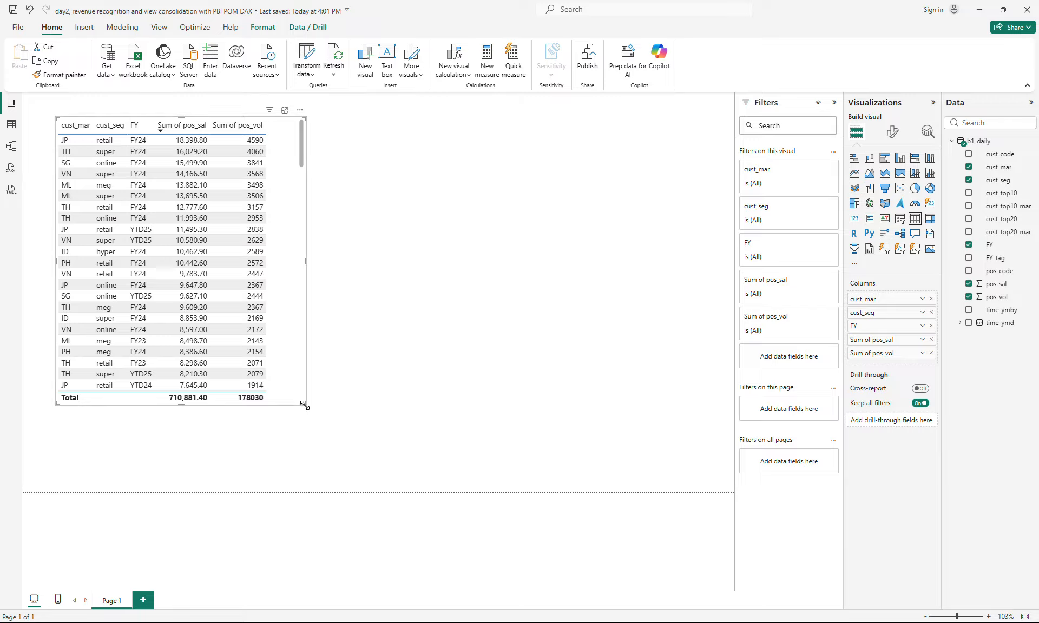
drag(305, 404, 392, 417)
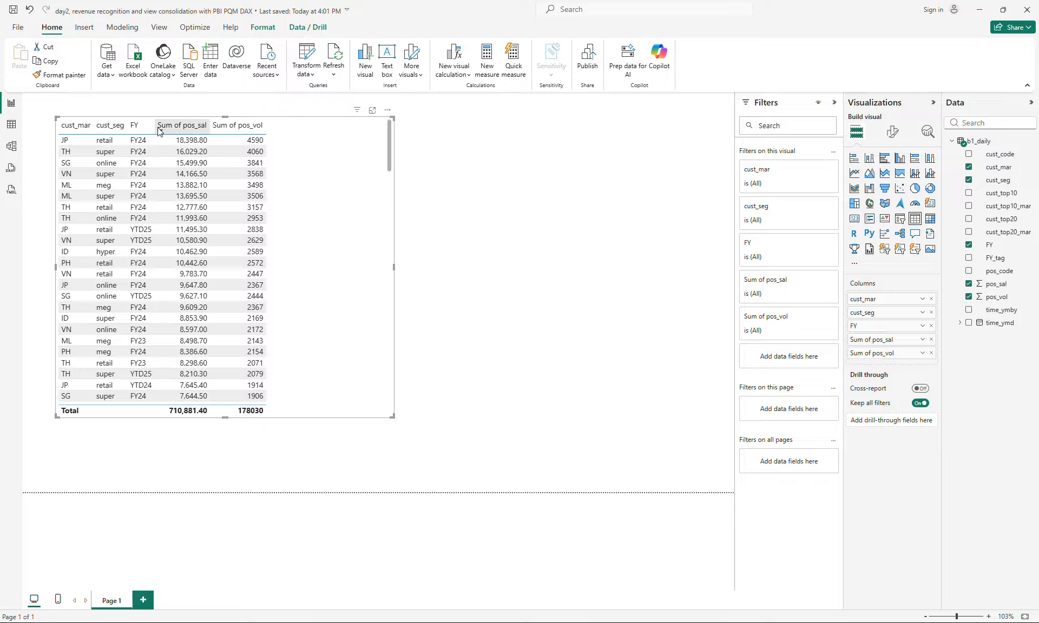
Add pos_sal to the table a second time, as the last column, and summarize it by Average.
click(923, 340)
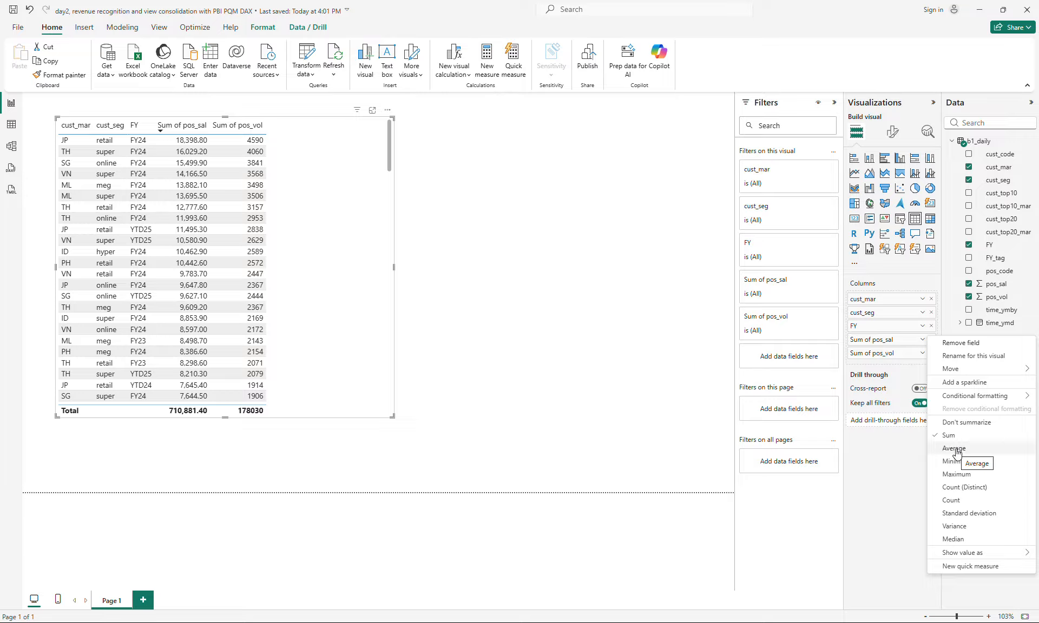
click(351, 306)
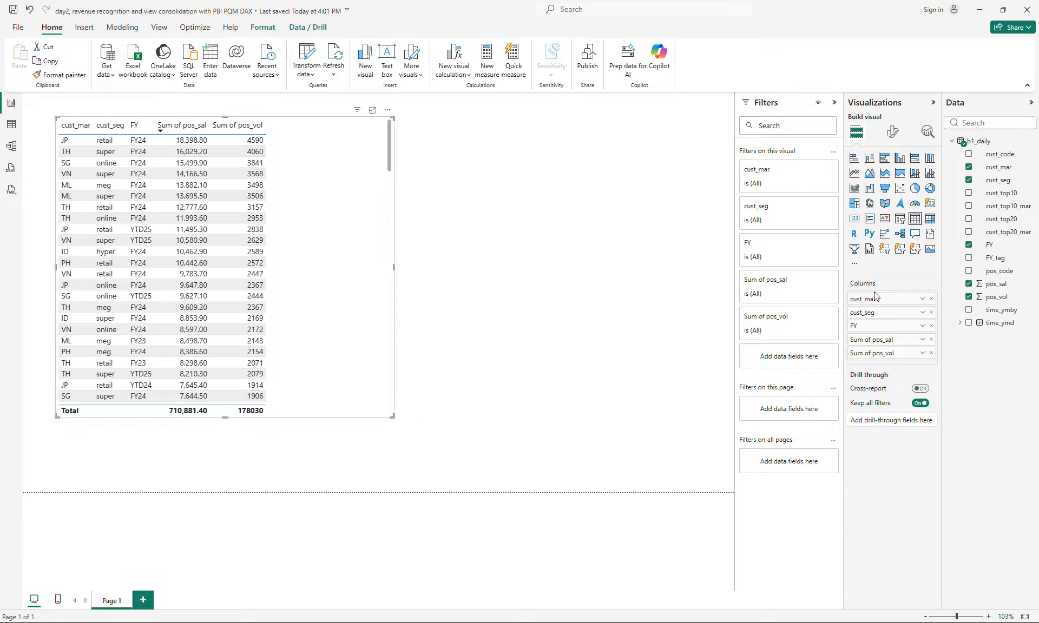
drag(995, 284, 922, 362)
click(922, 367)
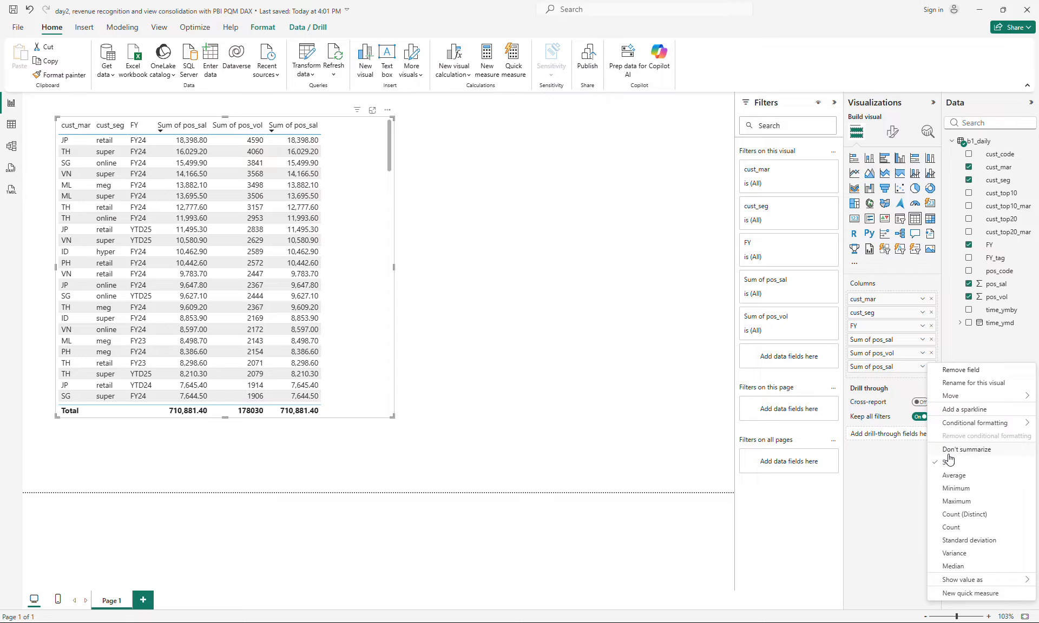
click(953, 476)
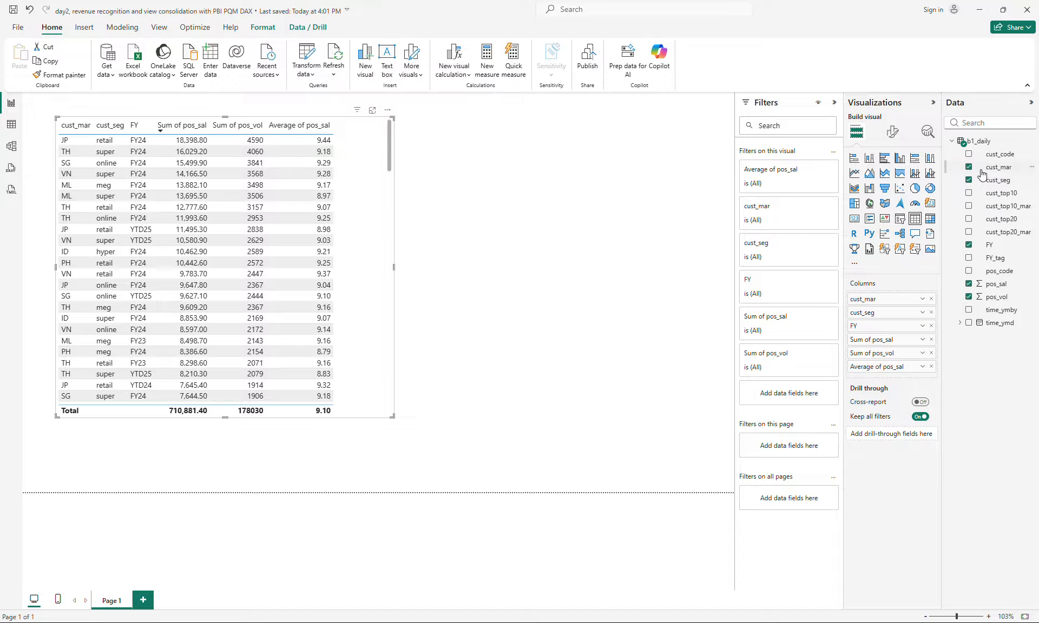
Create the measure __sal = sumx(b1_daily, [pos_sal]) in b1_daily and add it to the table visual.
right_click(983, 142)
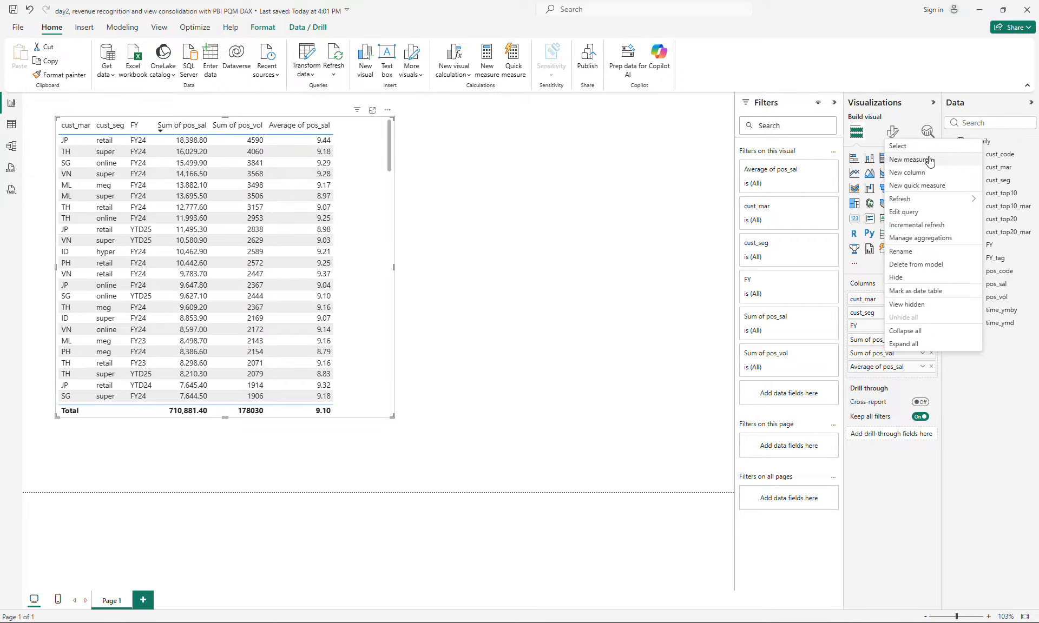
right_click(989, 143)
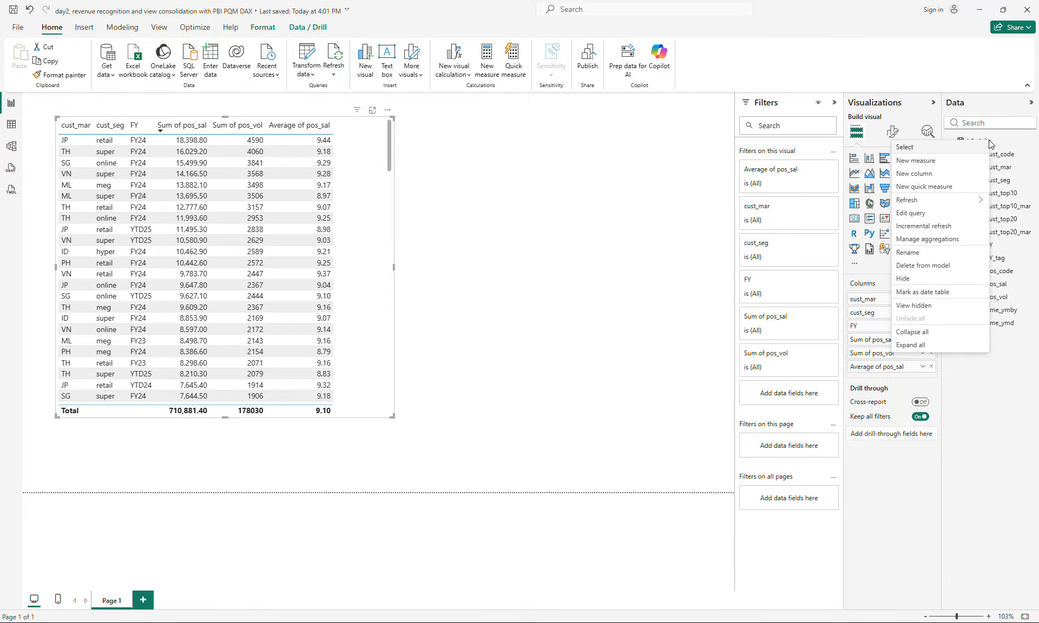
click(933, 158)
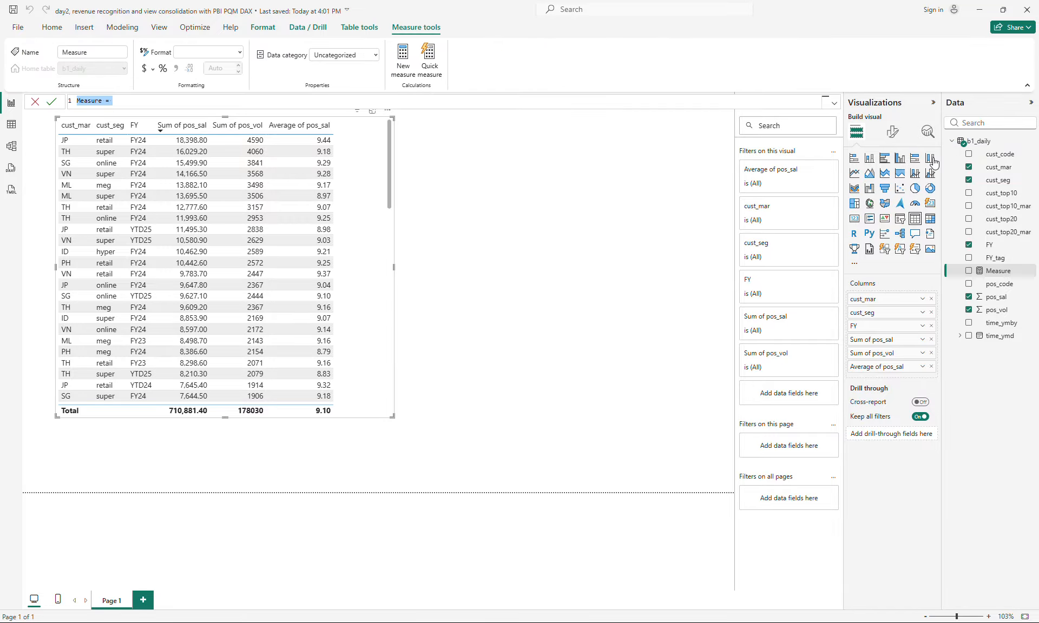
text(__sal = sumx()
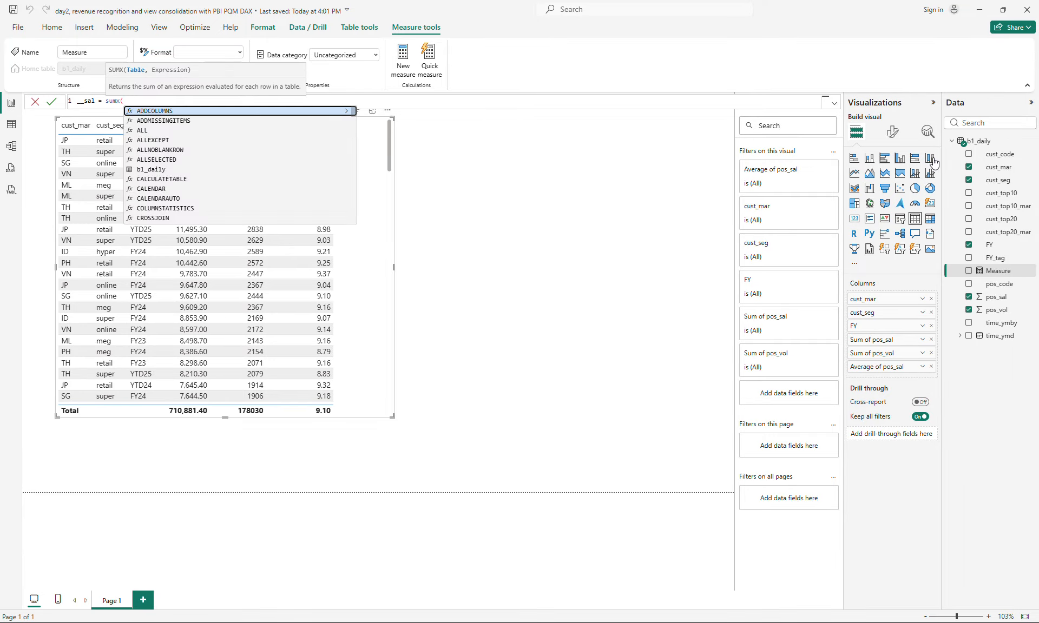
text(b1_daily, [p)
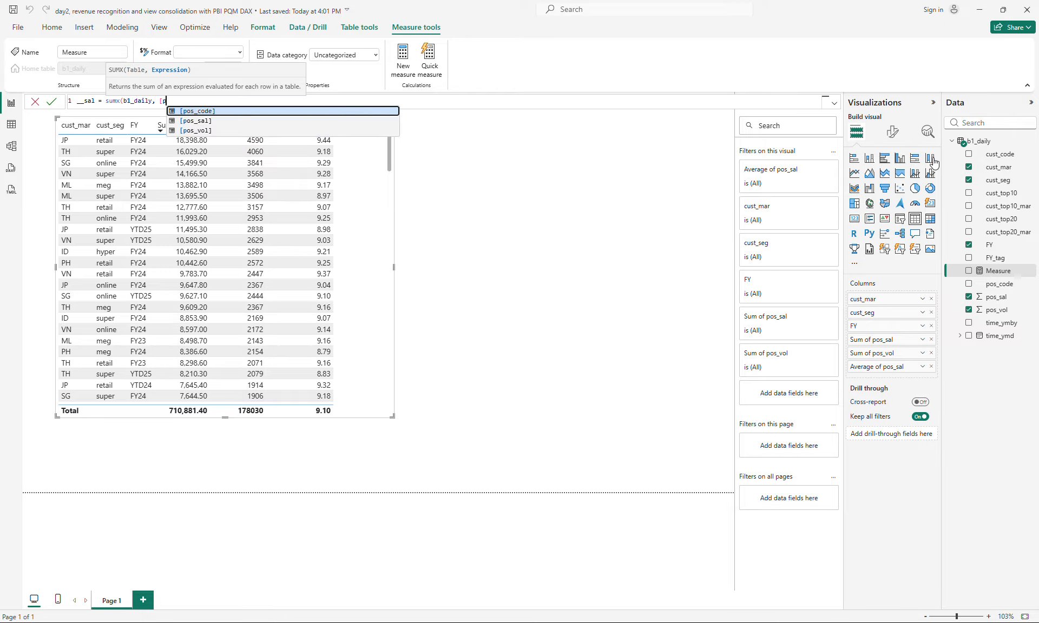
key(Down)
key(Tab)
text())
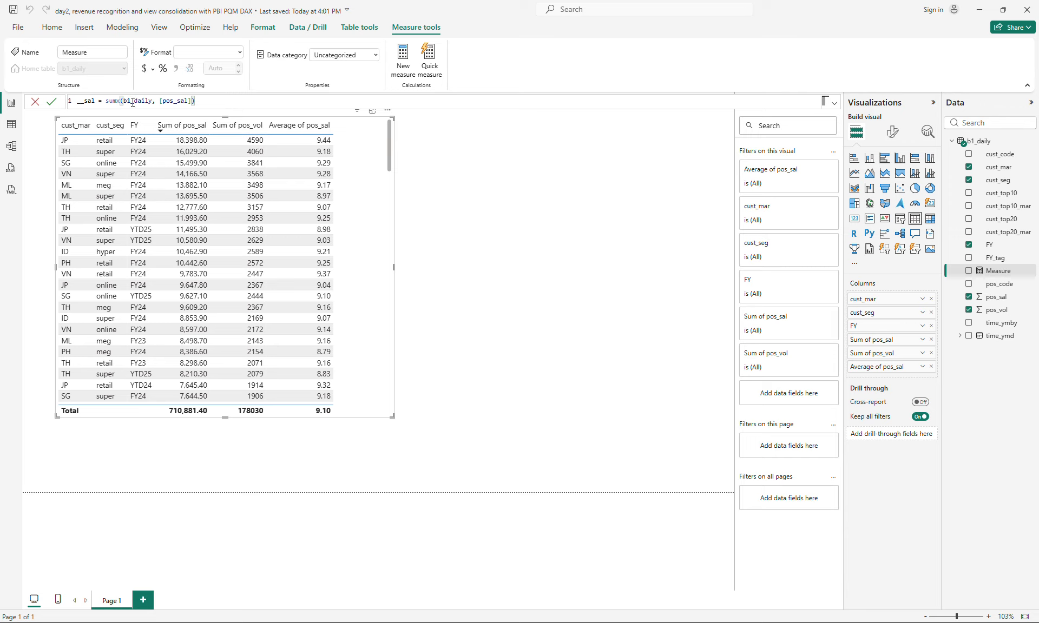
key(Return)
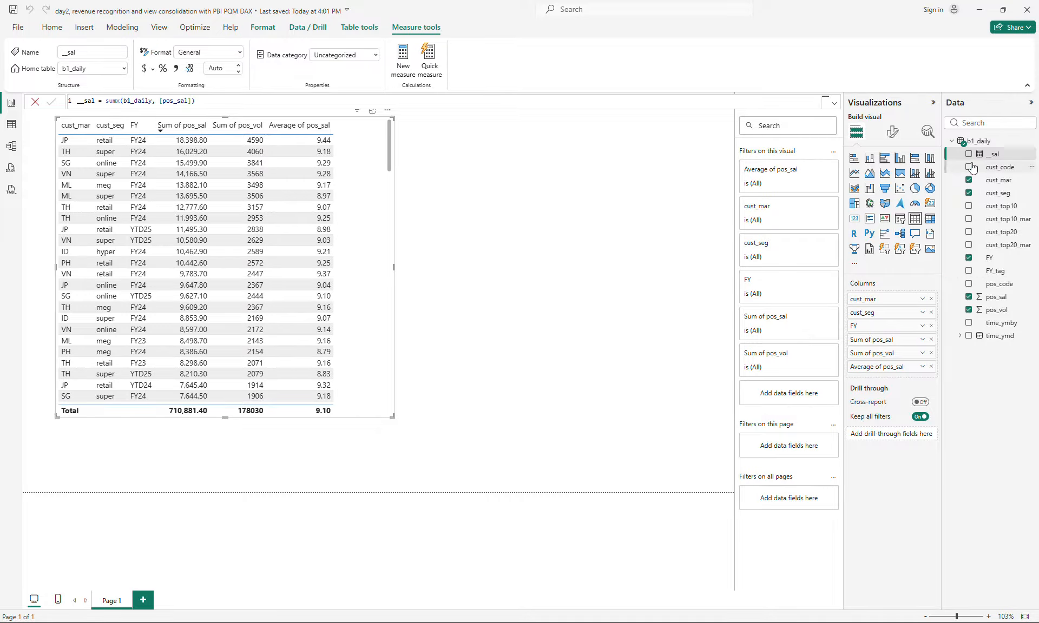
click(969, 154)
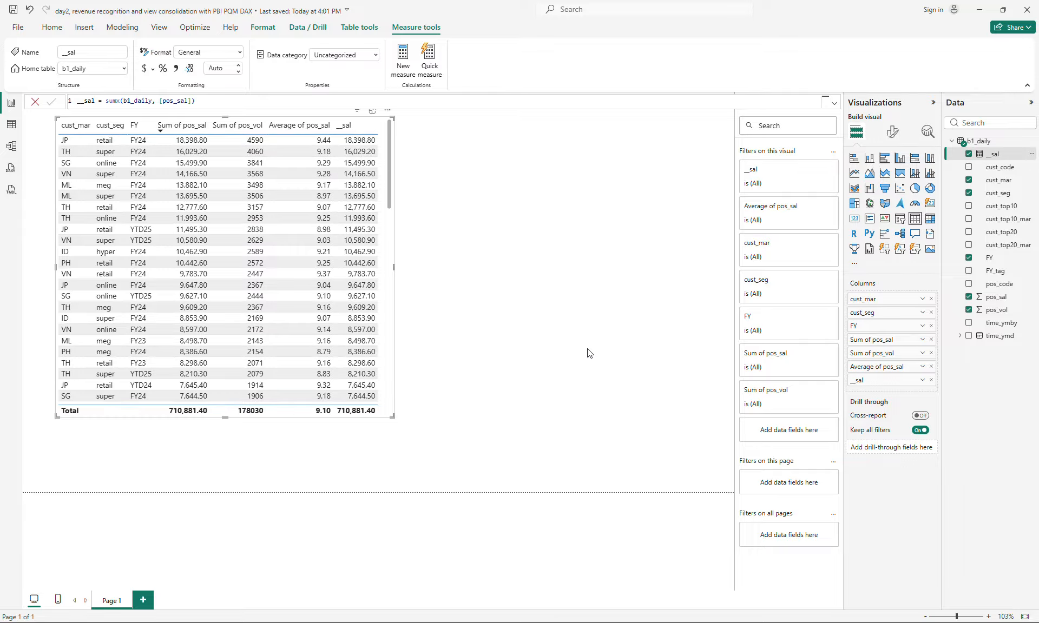
Resize the table visual to a little over half its height and remove the cust_seg column from it.
drag(393, 416, 412, 446)
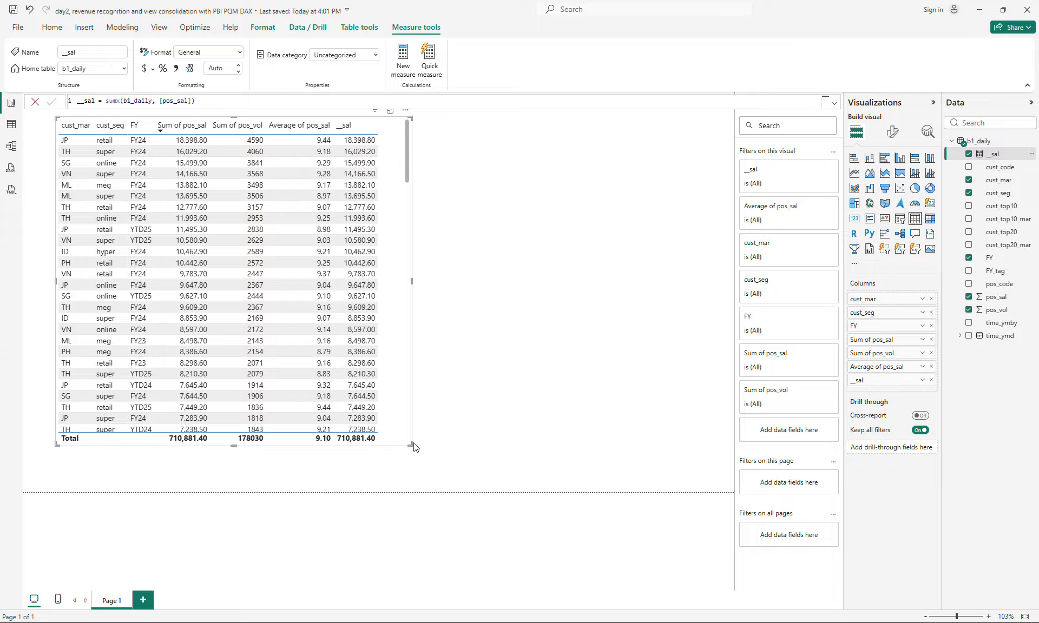
drag(410, 444, 410, 296)
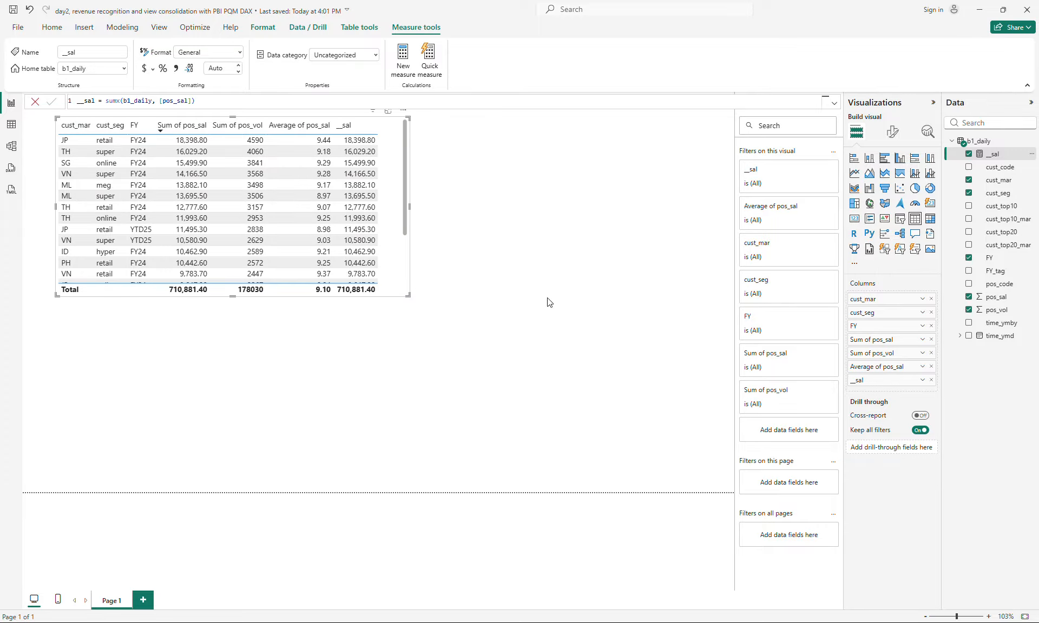
click(931, 312)
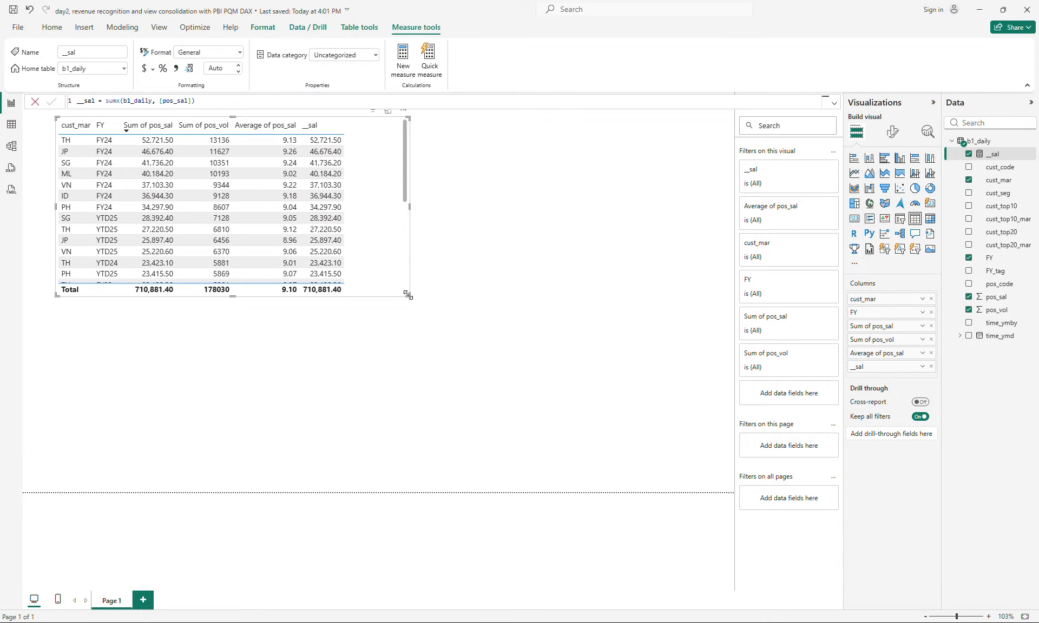
Duplicate the table visual below the original and replace cust_mar with cust_seg in the copy.
drag(408, 295, 377, 394)
key(ctrl+c)
key(ctrl+v)
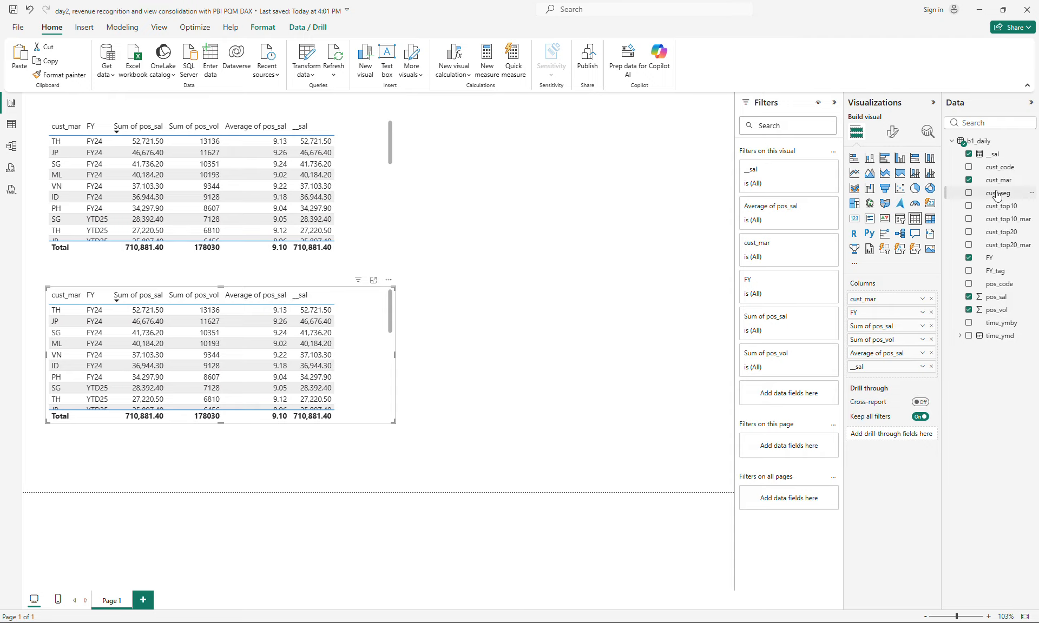
drag(997, 193, 925, 306)
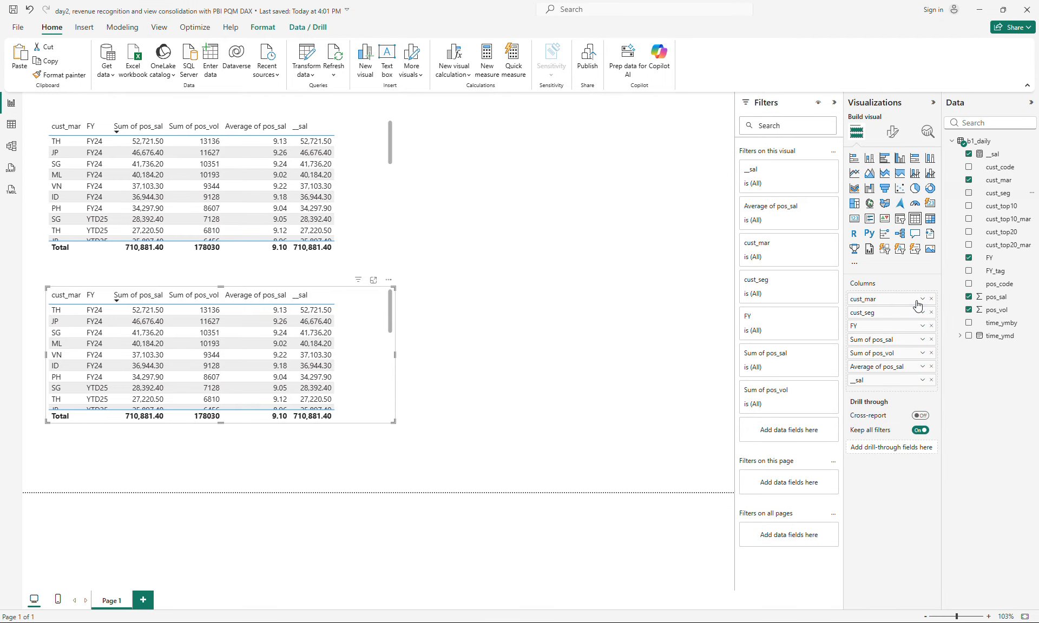
click(931, 299)
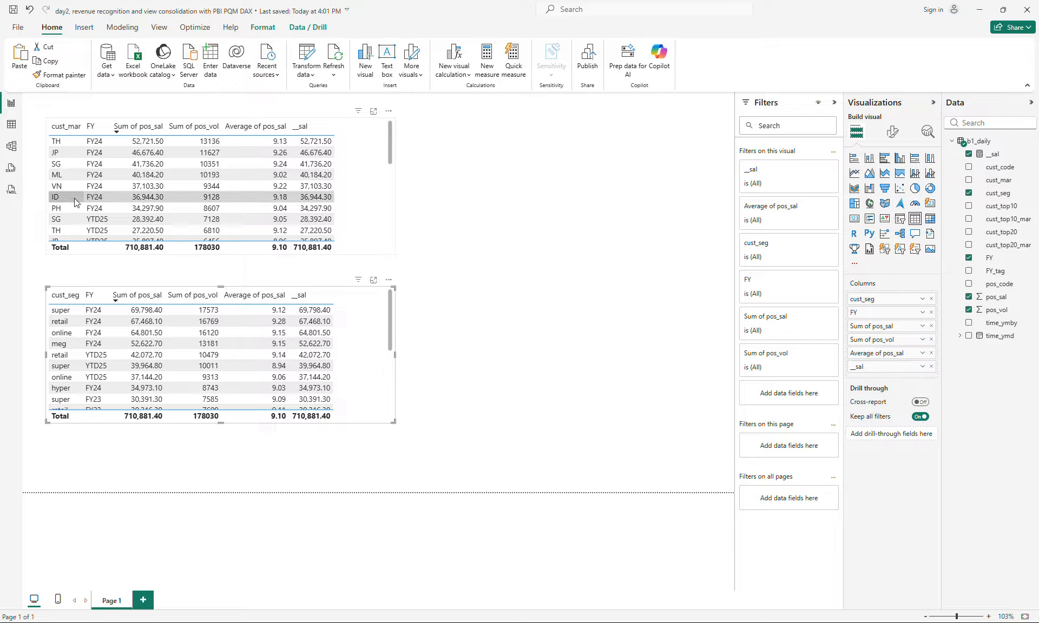
click(374, 204)
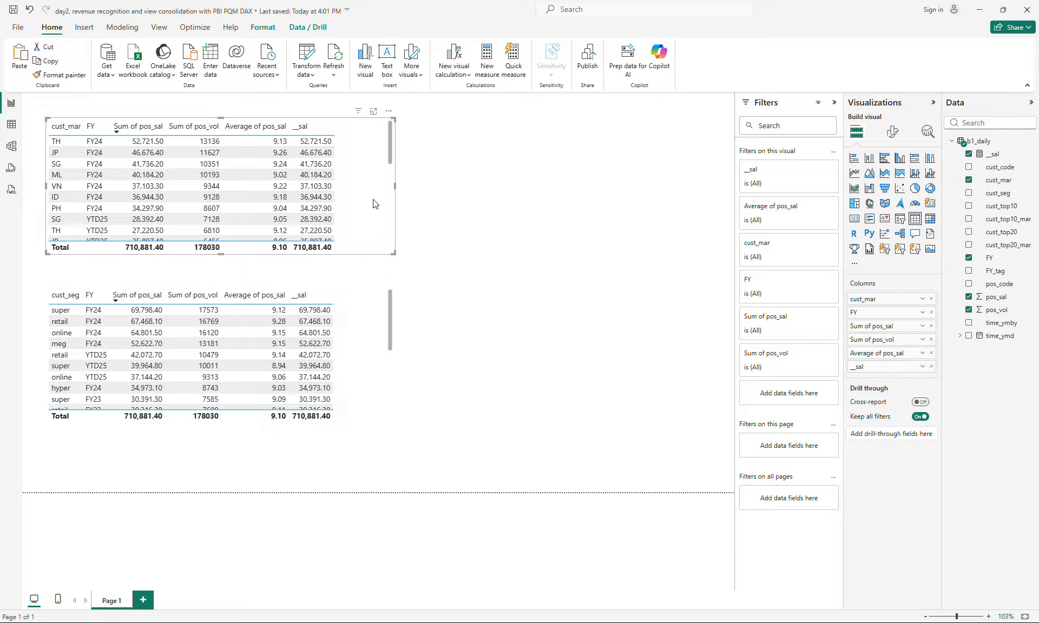
click(377, 351)
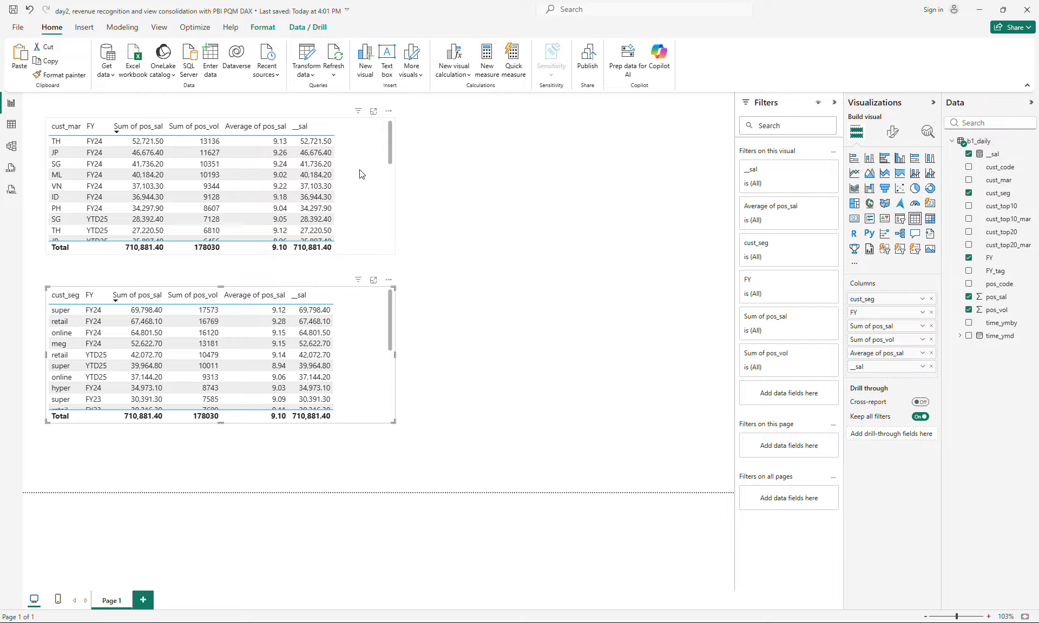
click(357, 205)
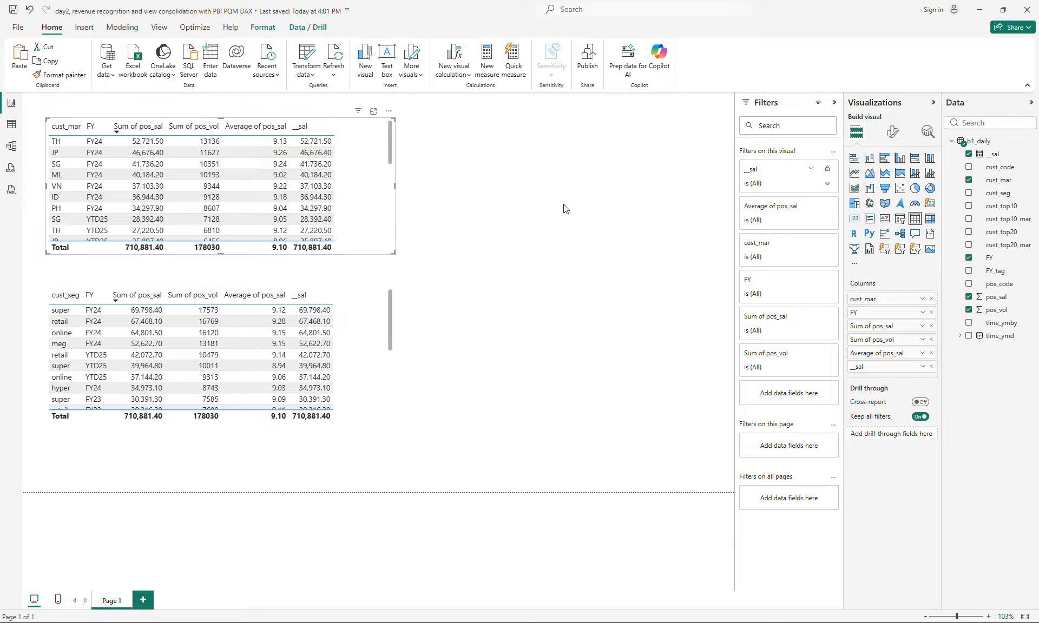
Edit the __sal measure to divide by a thousand, as sumx(b1_daily, [pos_sal])/1e3.
click(994, 156)
click(295, 101)
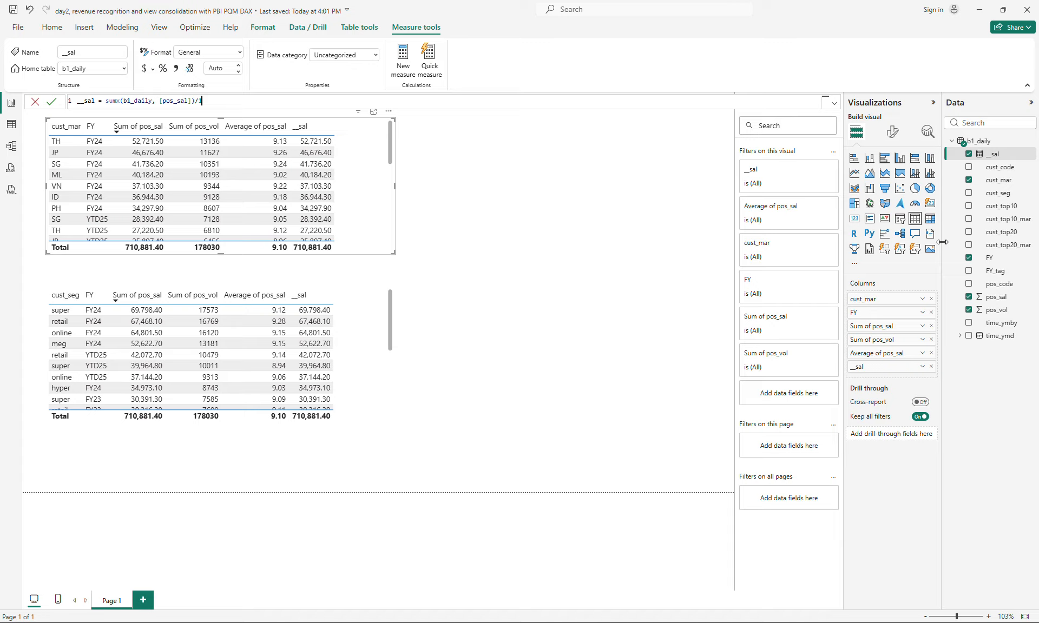
key(Return)
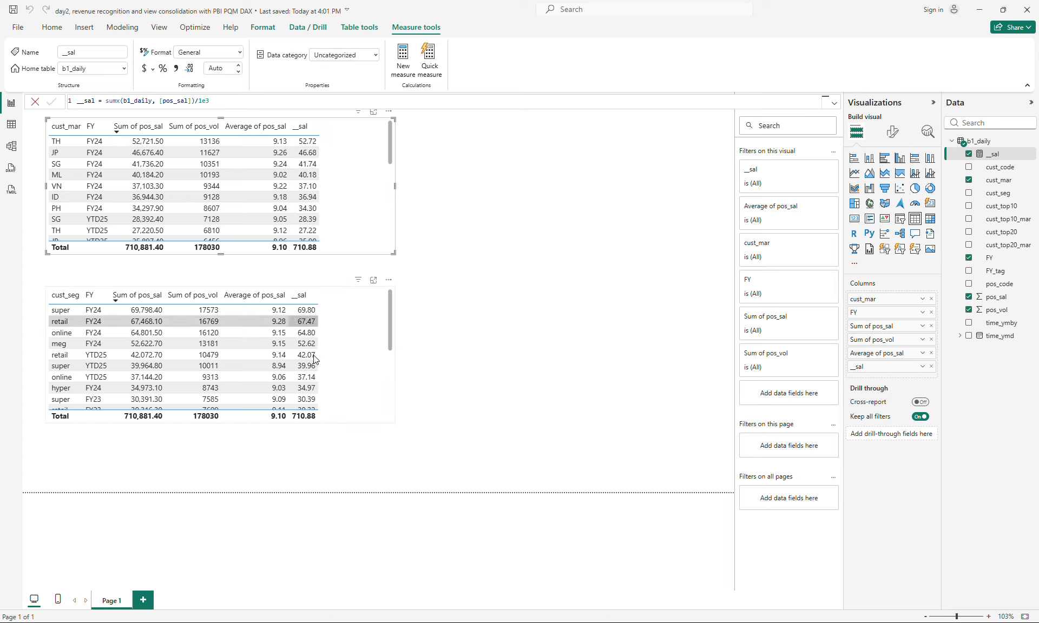
click(354, 388)
click(342, 204)
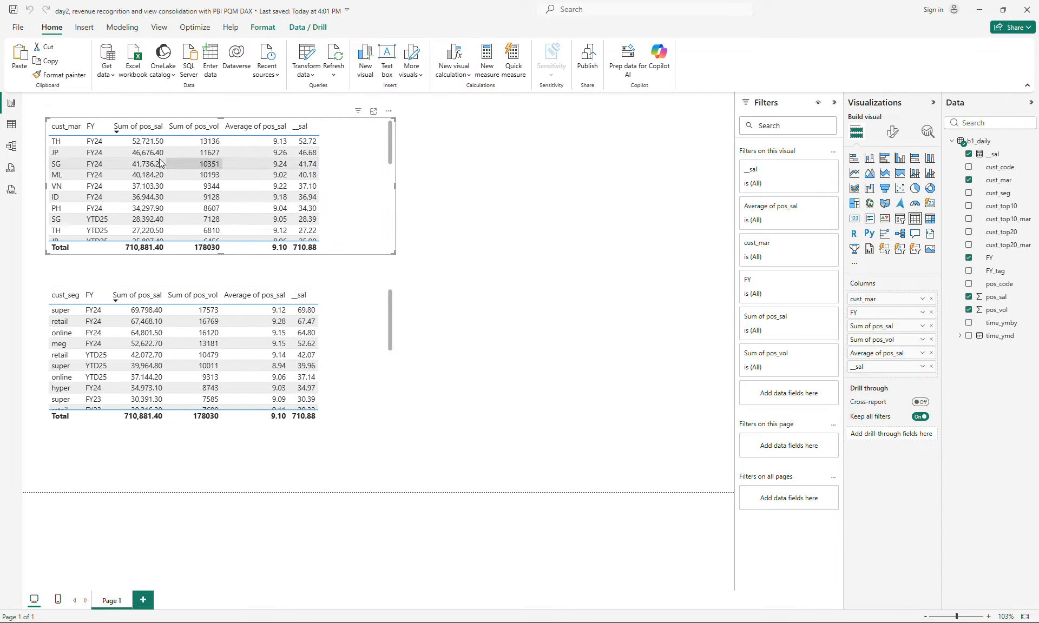
click(921, 328)
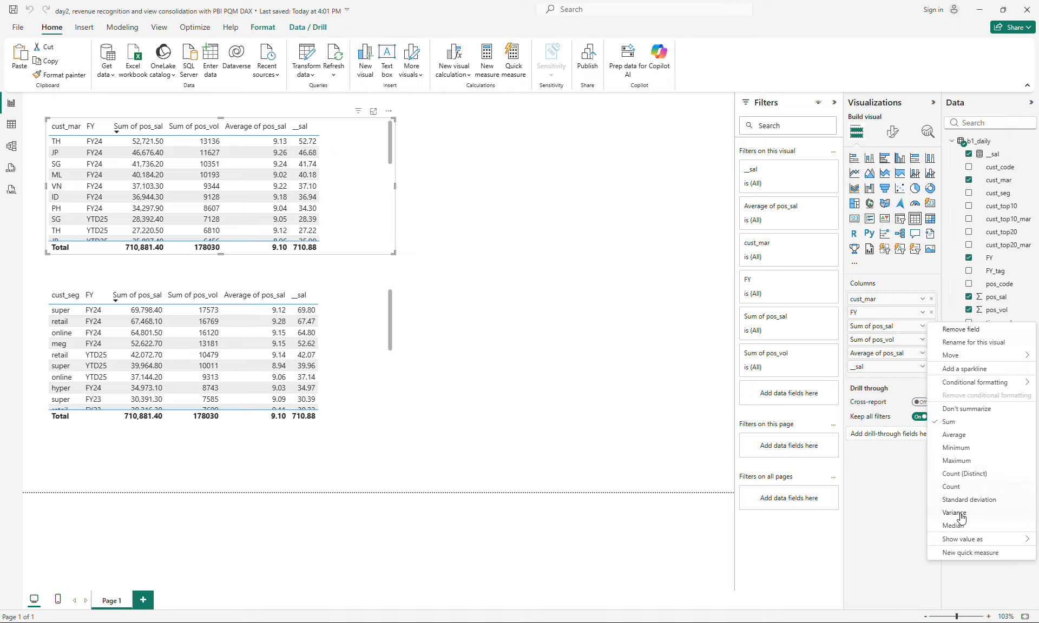
mouse_move(961, 541)
click(894, 133)
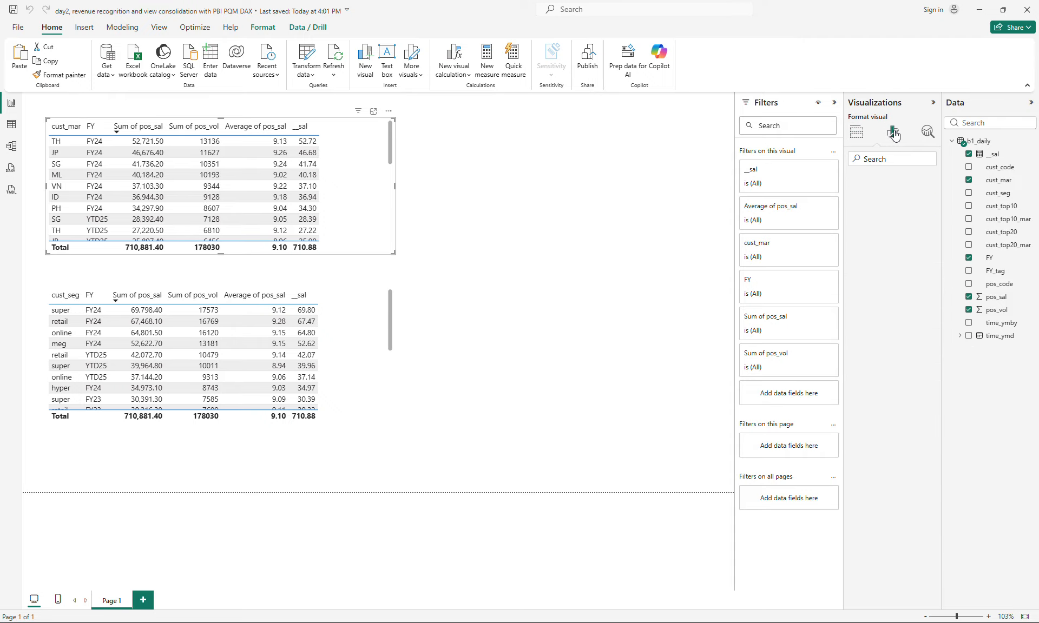
click(857, 132)
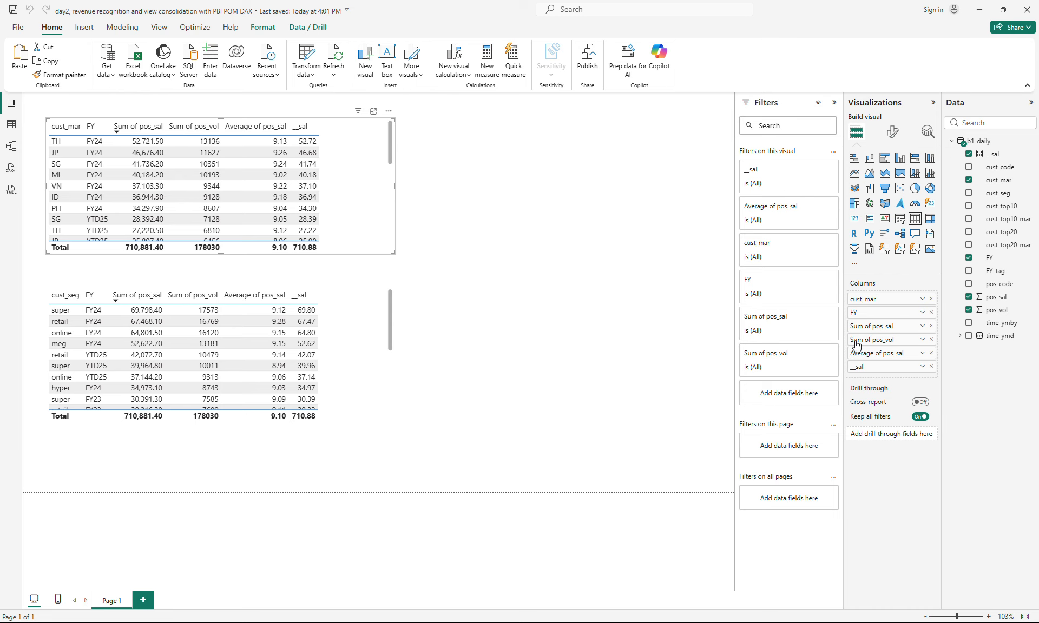
Try summarizing pos_sal by Maximum in the cust_mar table and switch it back to Sum.
click(921, 326)
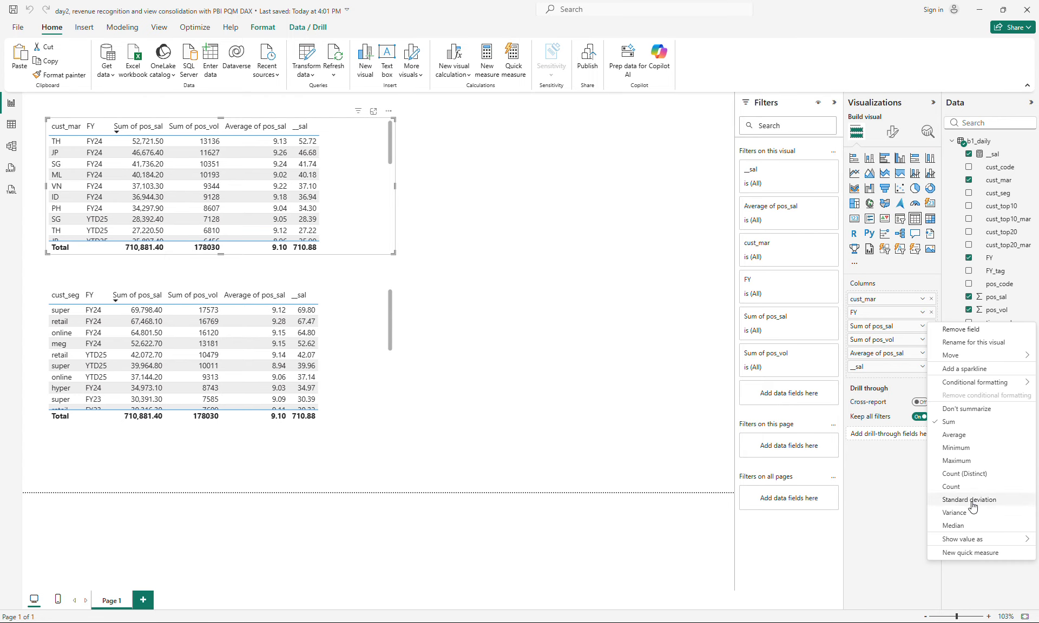
click(960, 461)
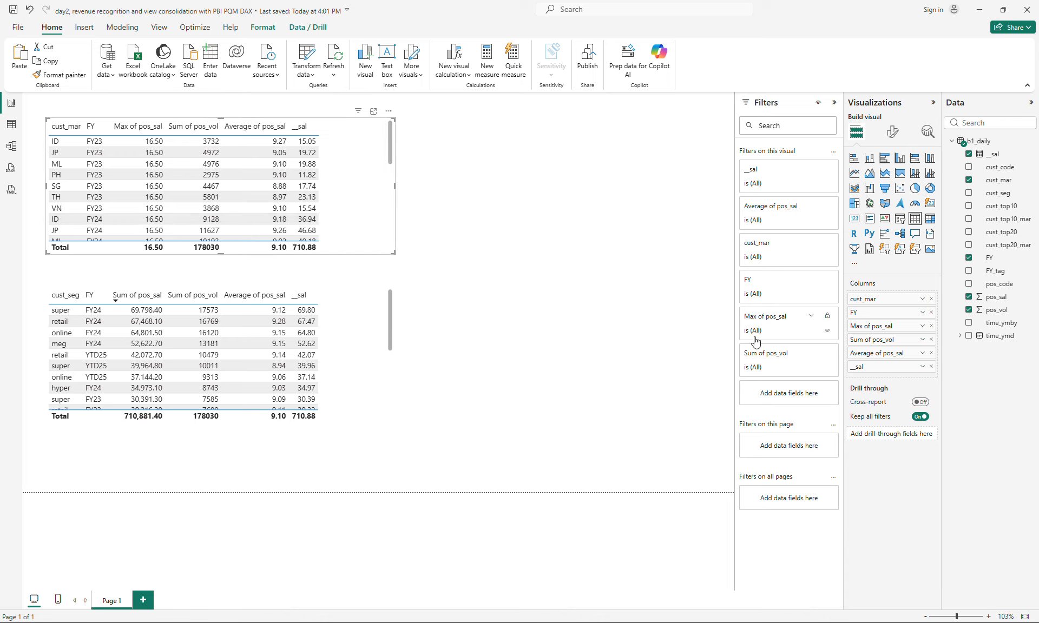
click(922, 326)
click(948, 423)
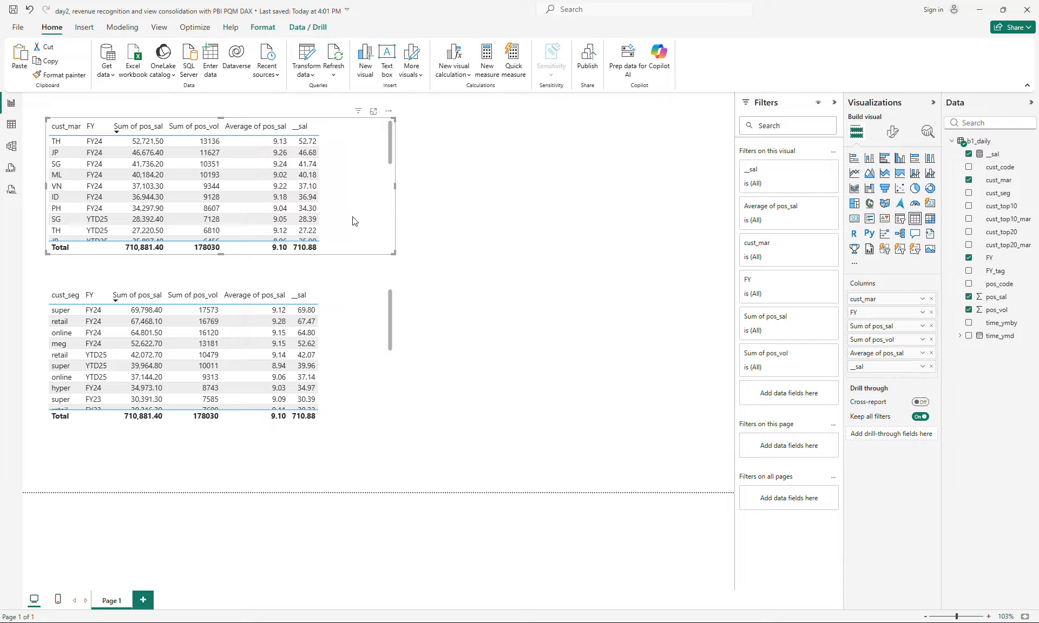
click(519, 271)
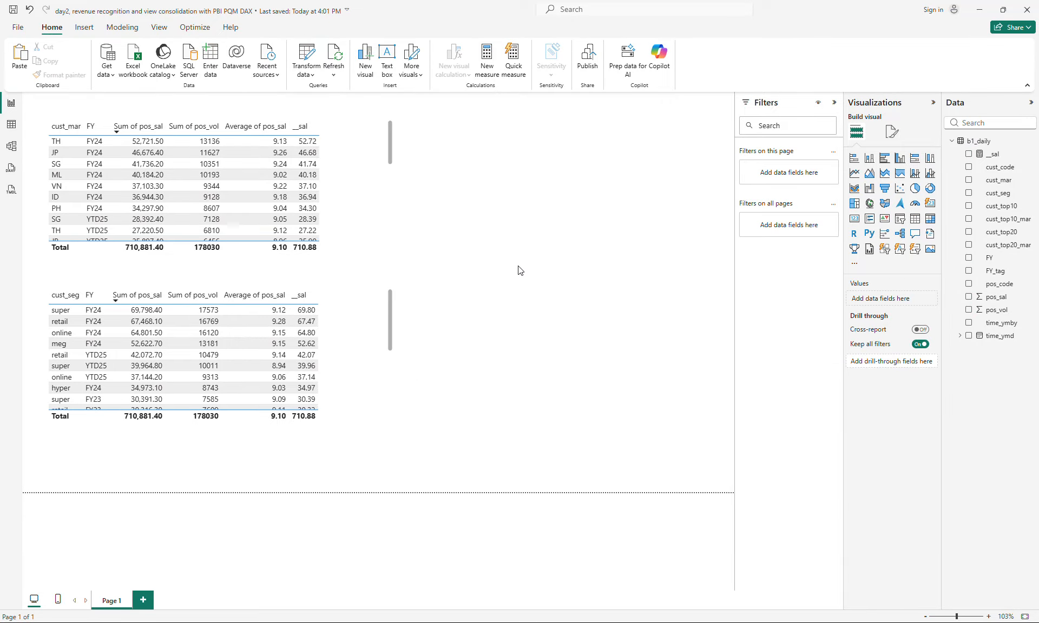
Format the __sal measure as a decimal number with a thousands separator and 1 decimal place.
click(989, 157)
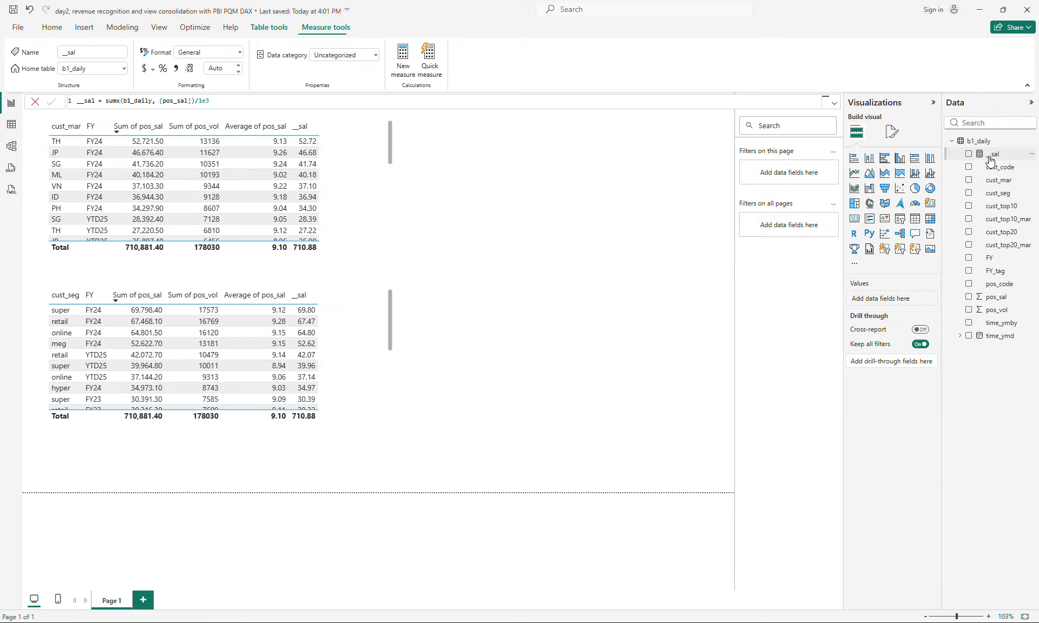
double_click(272, 102)
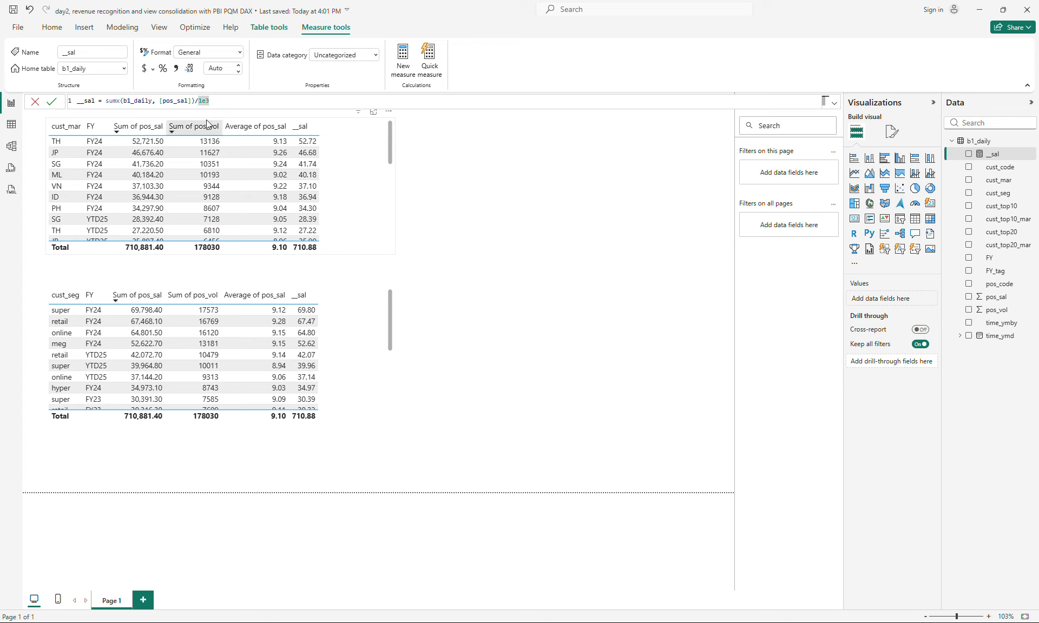
click(176, 69)
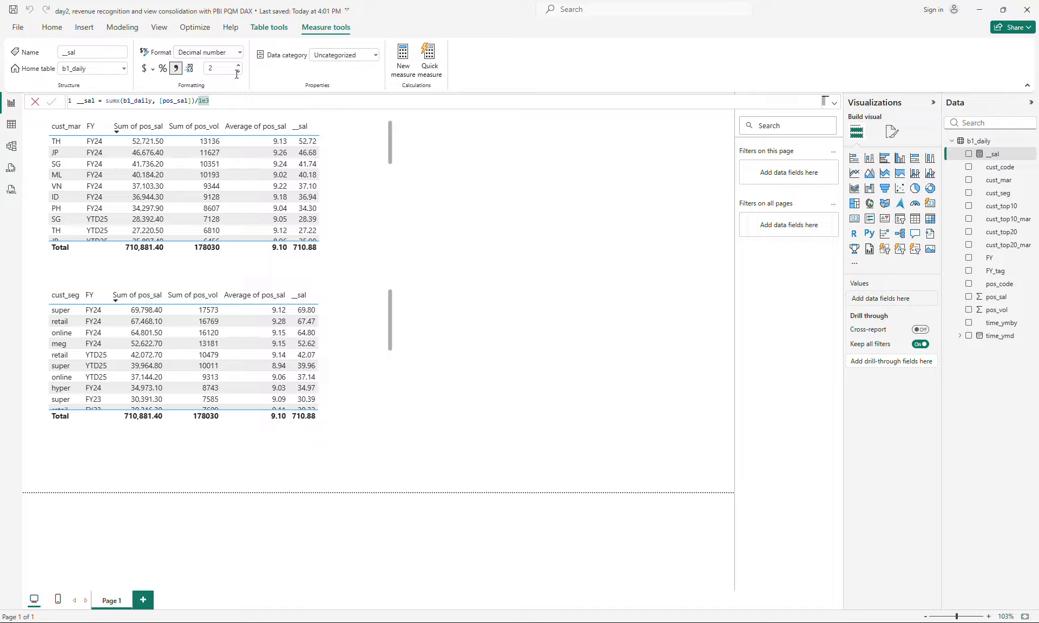
click(239, 75)
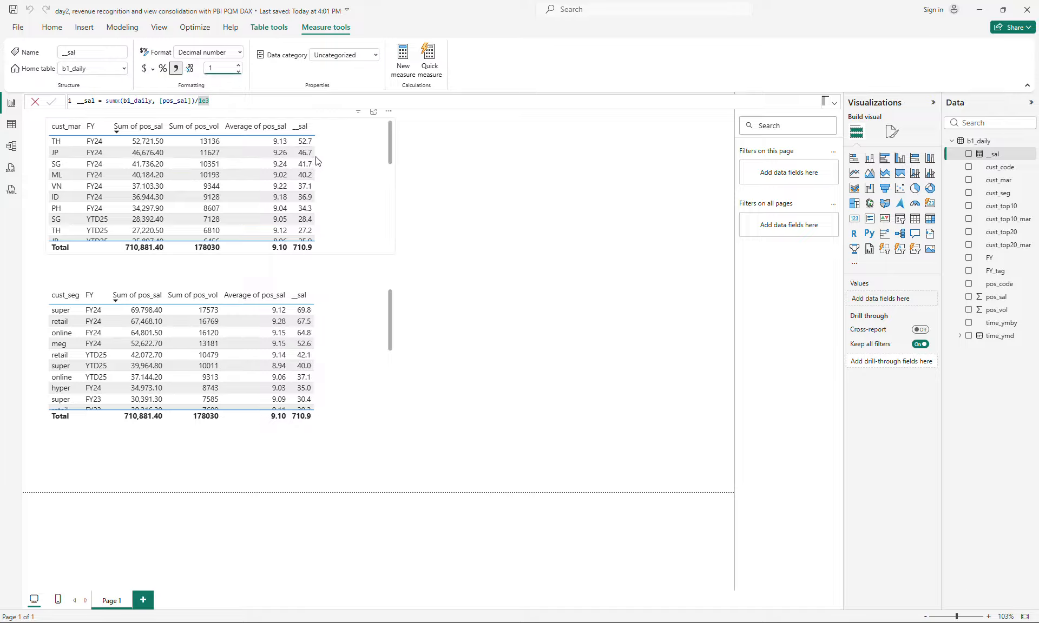
click(530, 436)
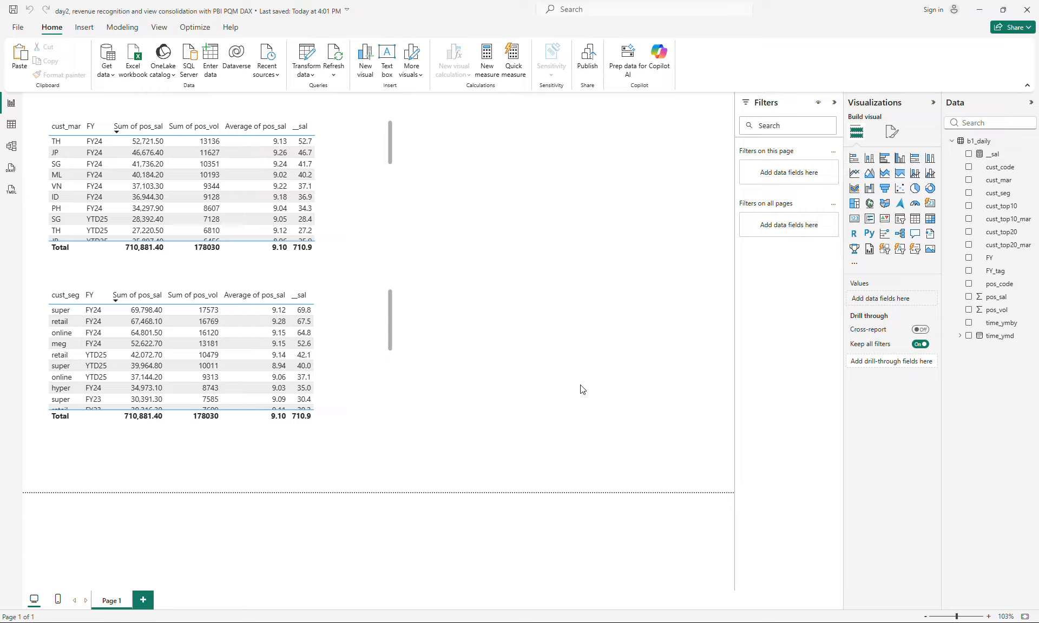
Create the measure __vol = SUMX(b1_daily, [pos_vol]) in the b1_daily table.
right_click(988, 139)
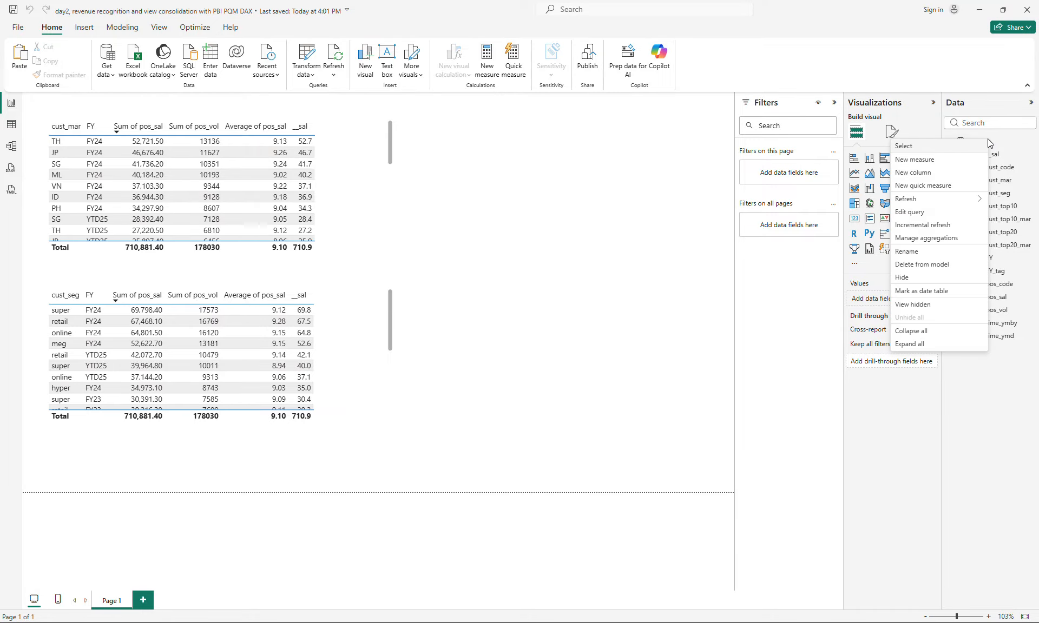
click(936, 160)
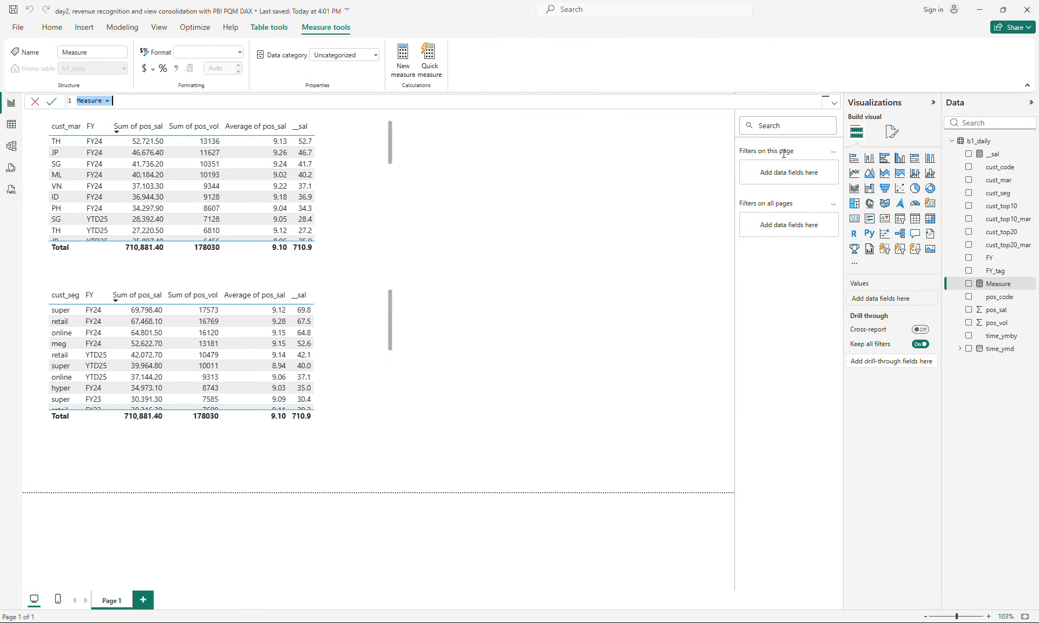
key(BackSpace)
text(__vol = sum)
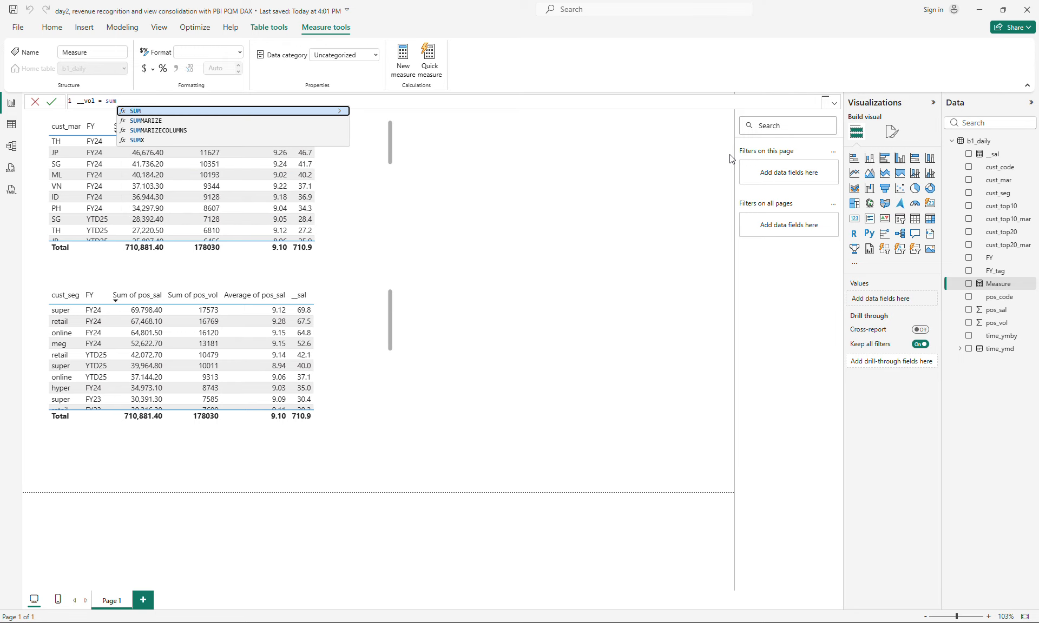
key(Tab)
text(x)
key(BackSpace)
key(BackSpace)
text(x)
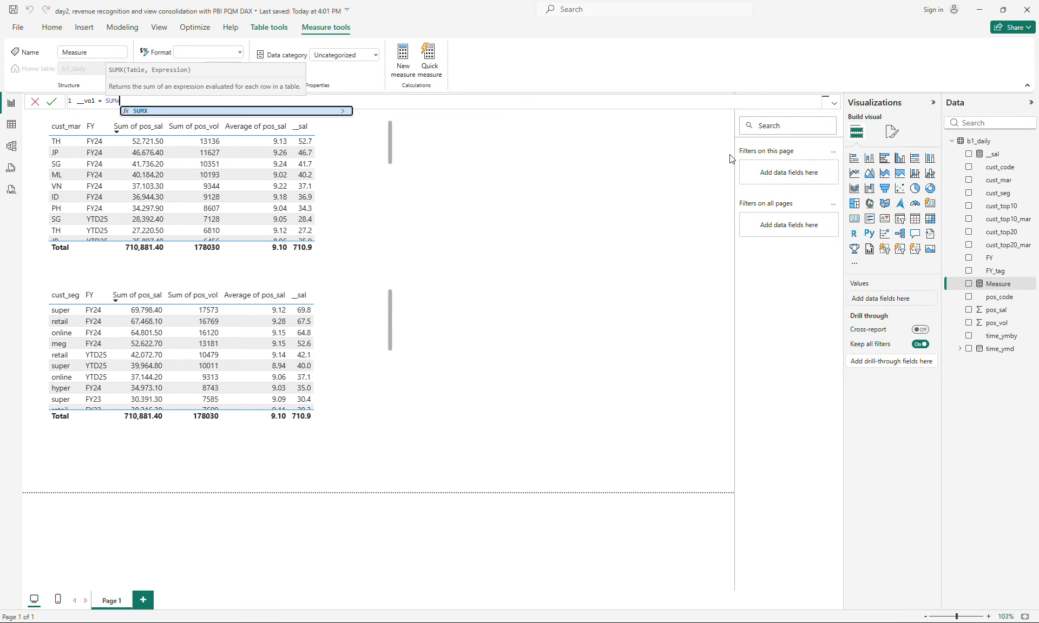
text((b1_daily, [)
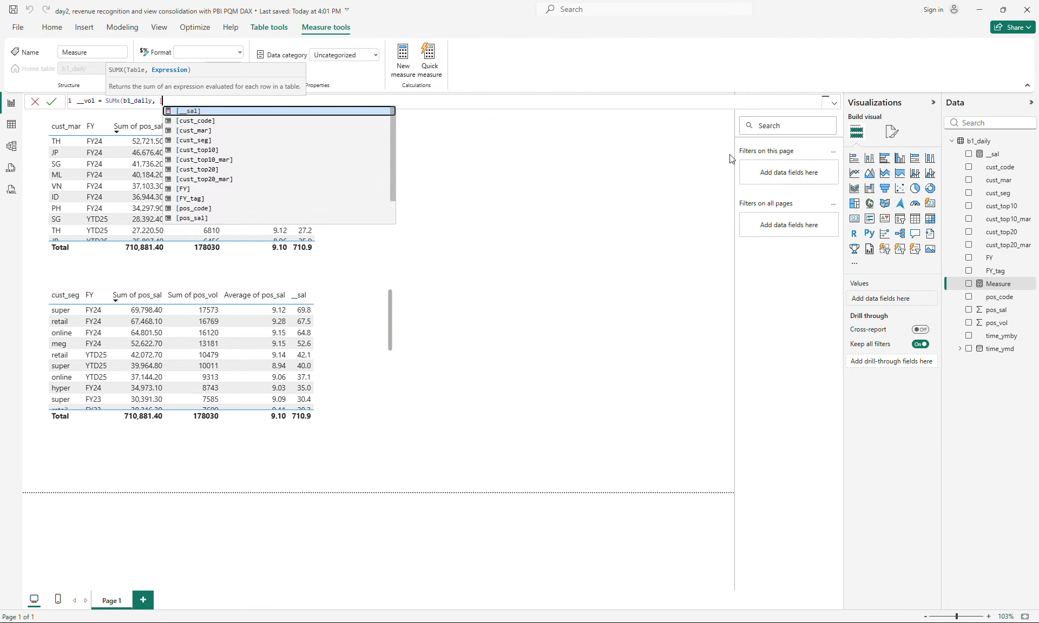
key(BackSpace)
text([)
key(BackSpace)
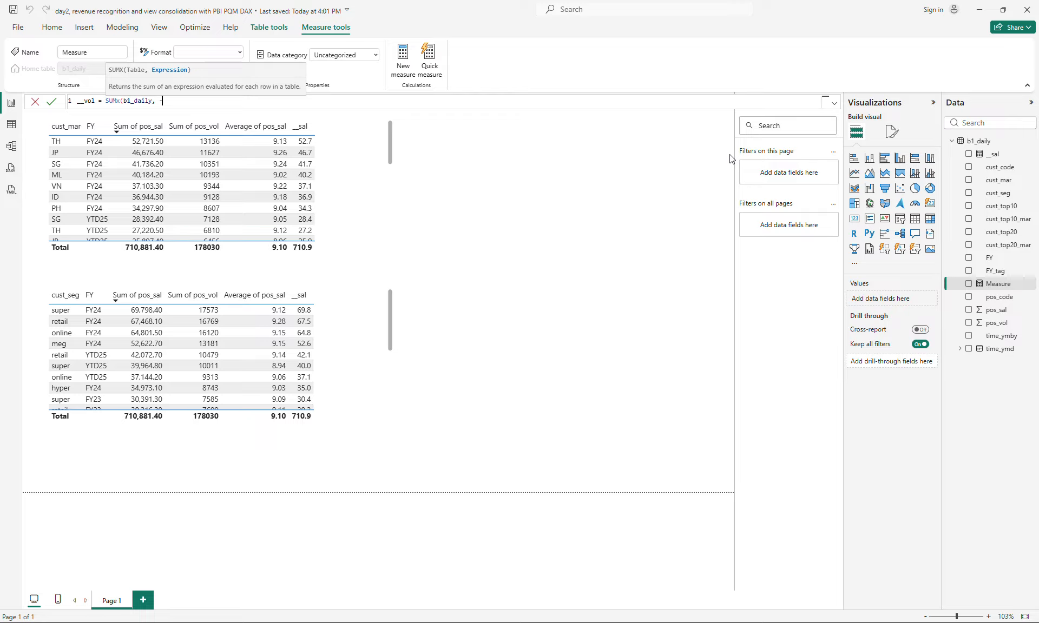
text([p)
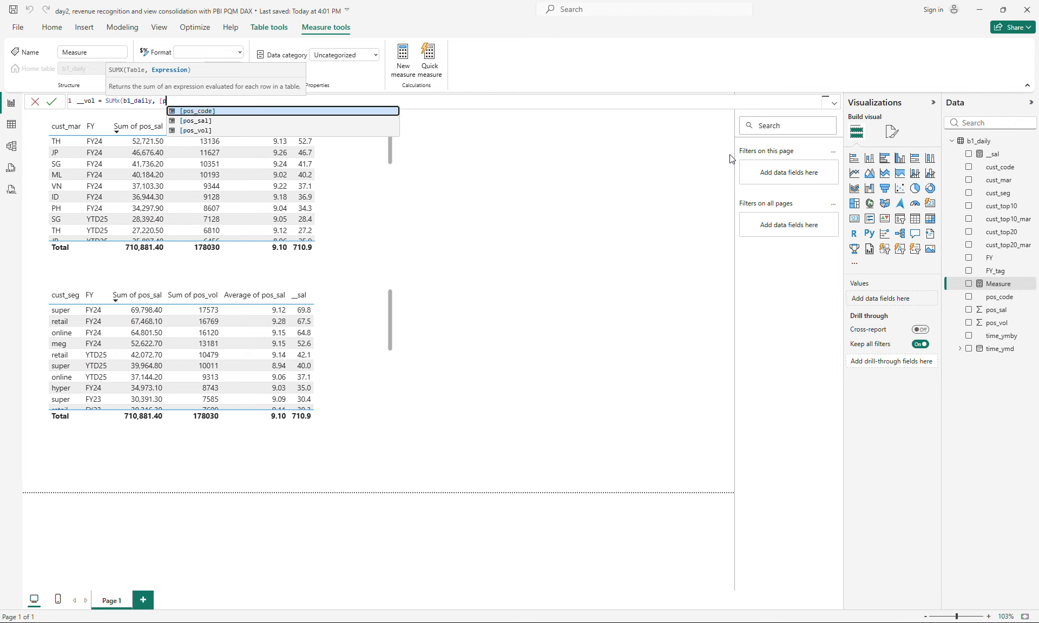
key(Down)
key(Down)
key(Tab)
text())
key(Return)
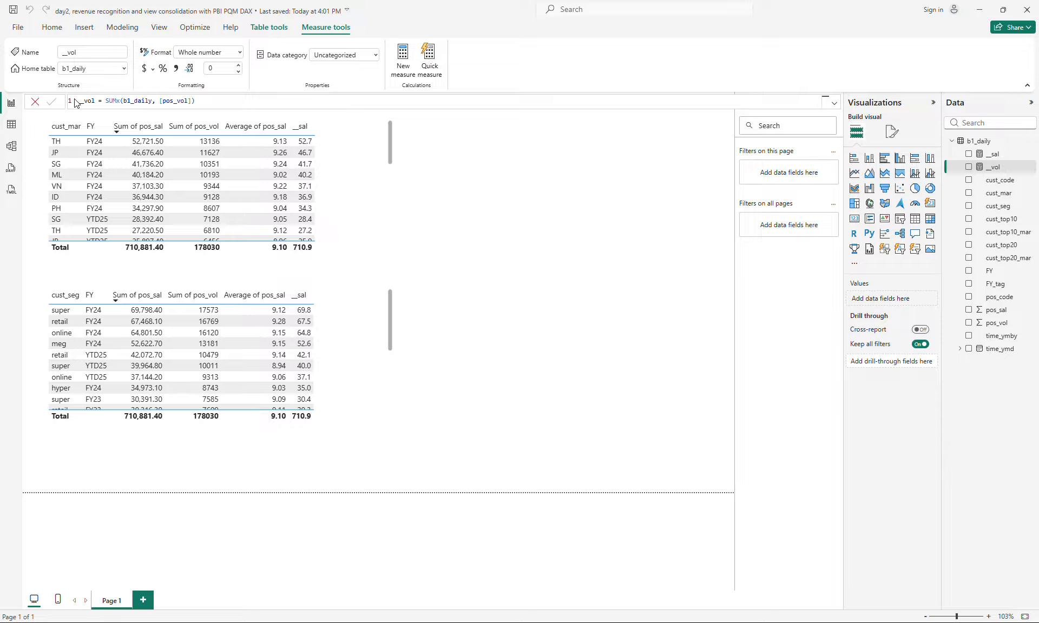
Add the __vol measure as the last column of both the cust_mar table and the cust_seg table.
click(340, 184)
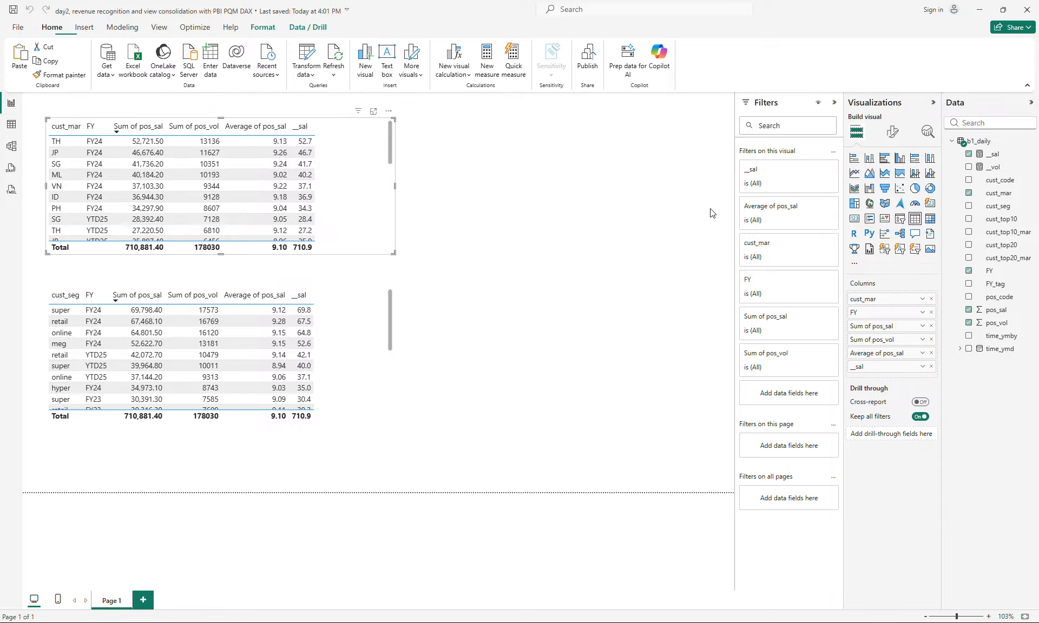
click(969, 167)
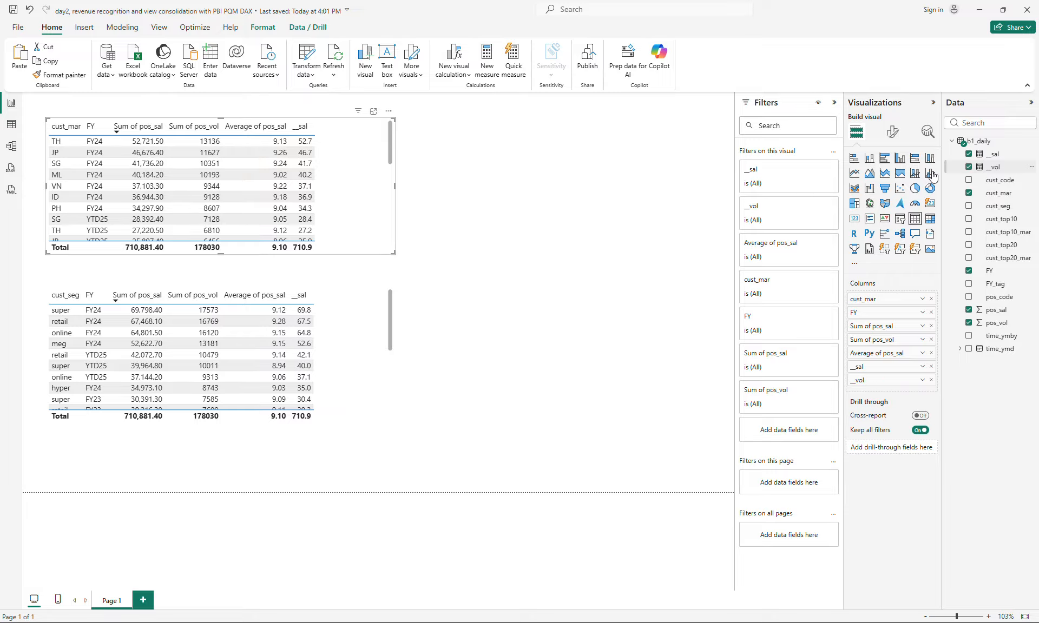
click(353, 373)
click(969, 168)
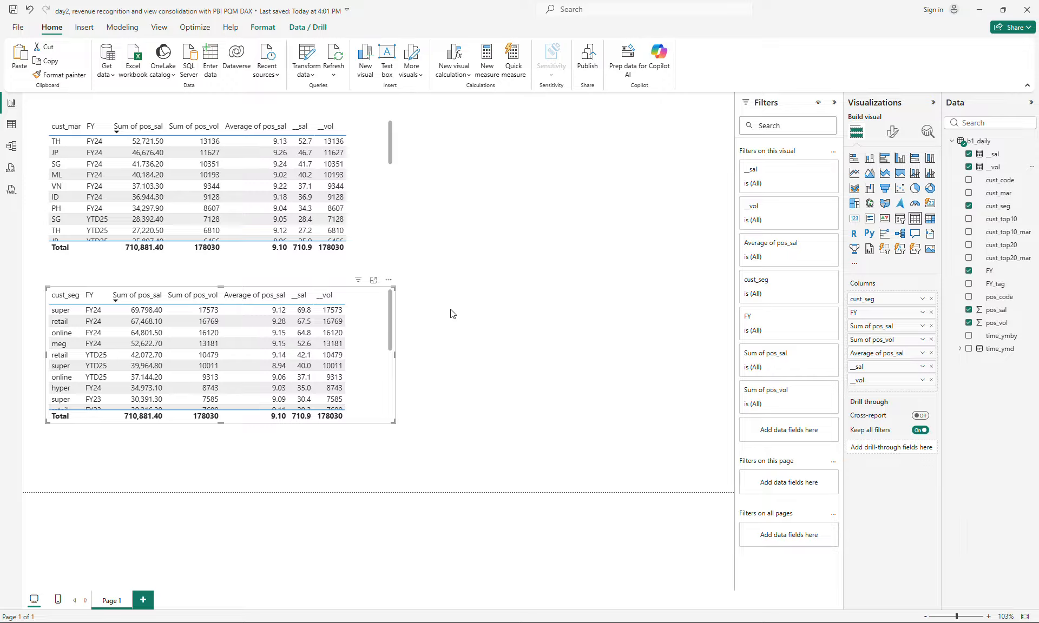
Create a matrix beside the cust_mar table with FY as rows, cust_mar as columns and the __sal measure as values.
click(376, 188)
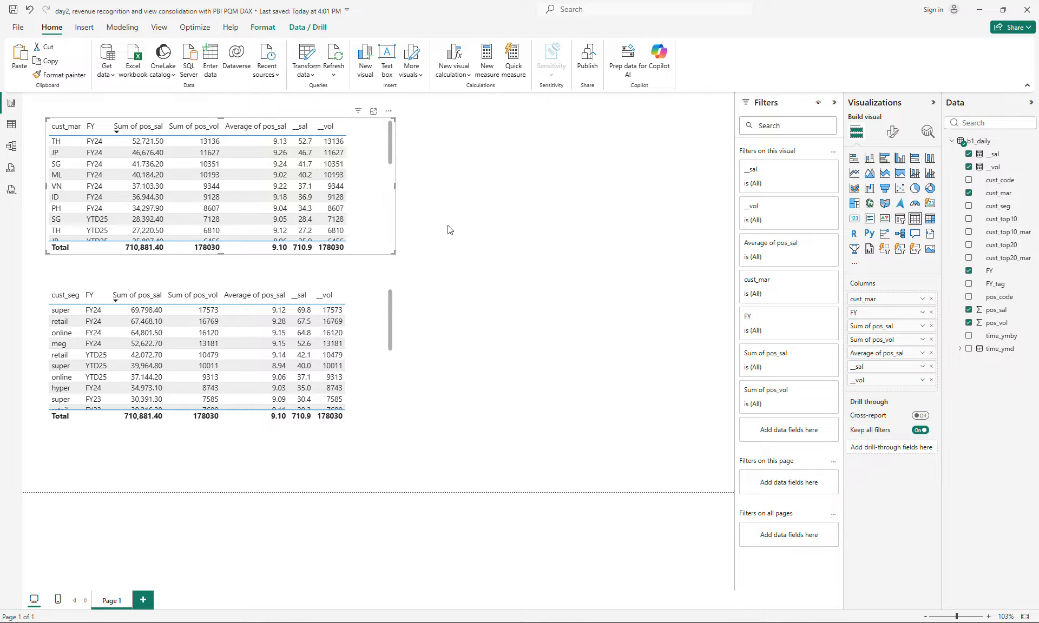
click(469, 216)
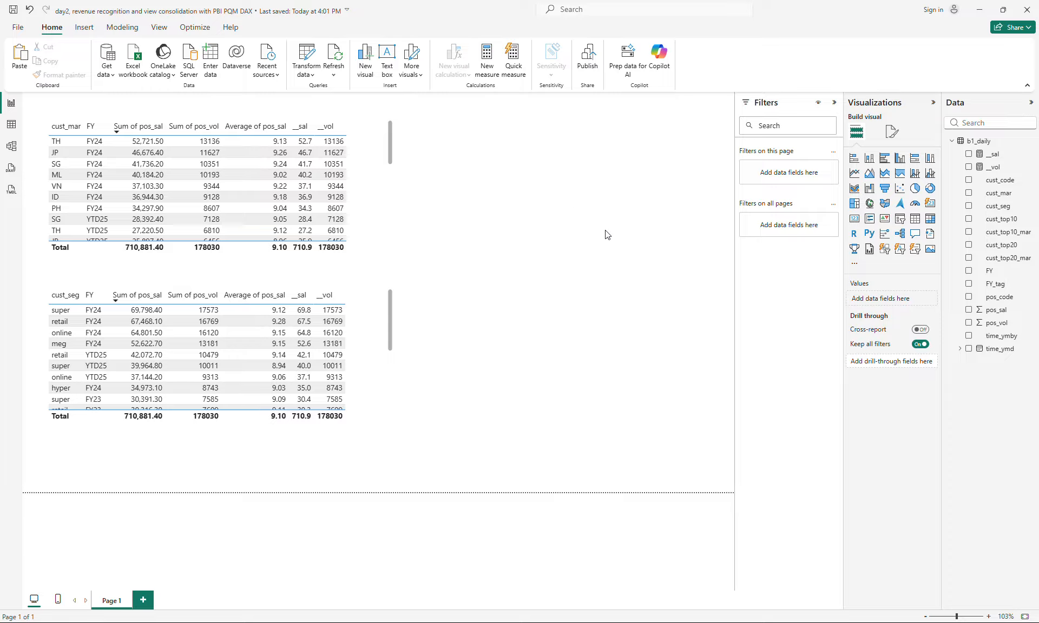
click(929, 219)
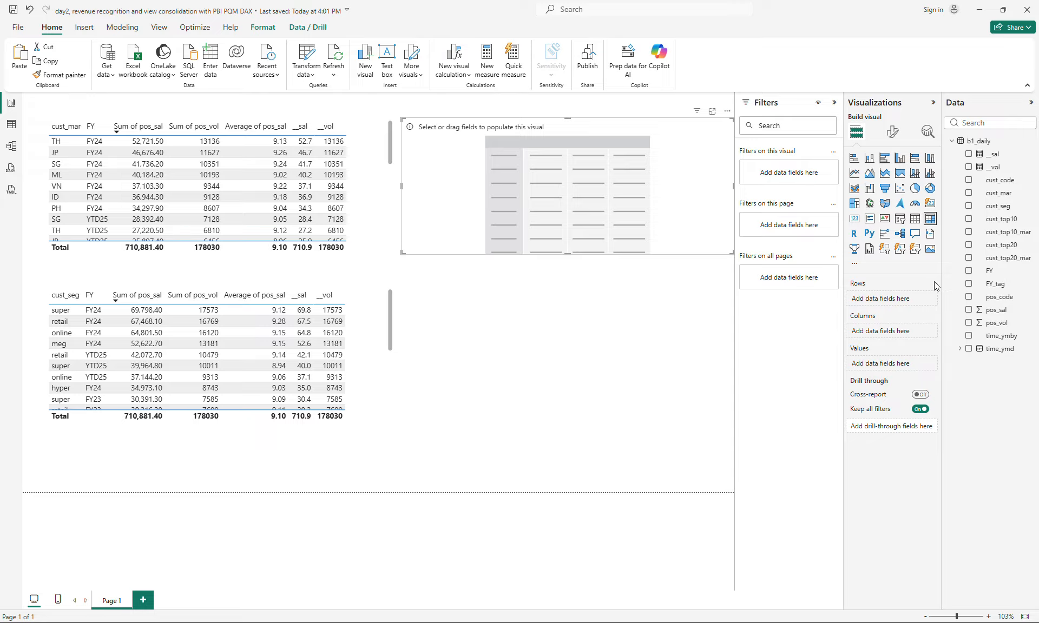
click(968, 271)
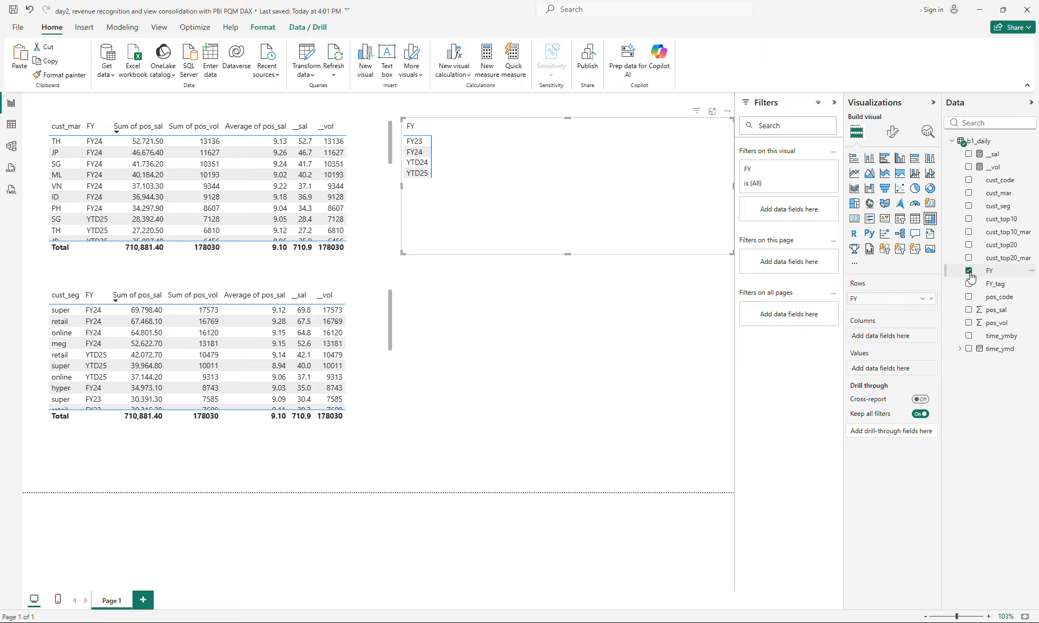
click(968, 194)
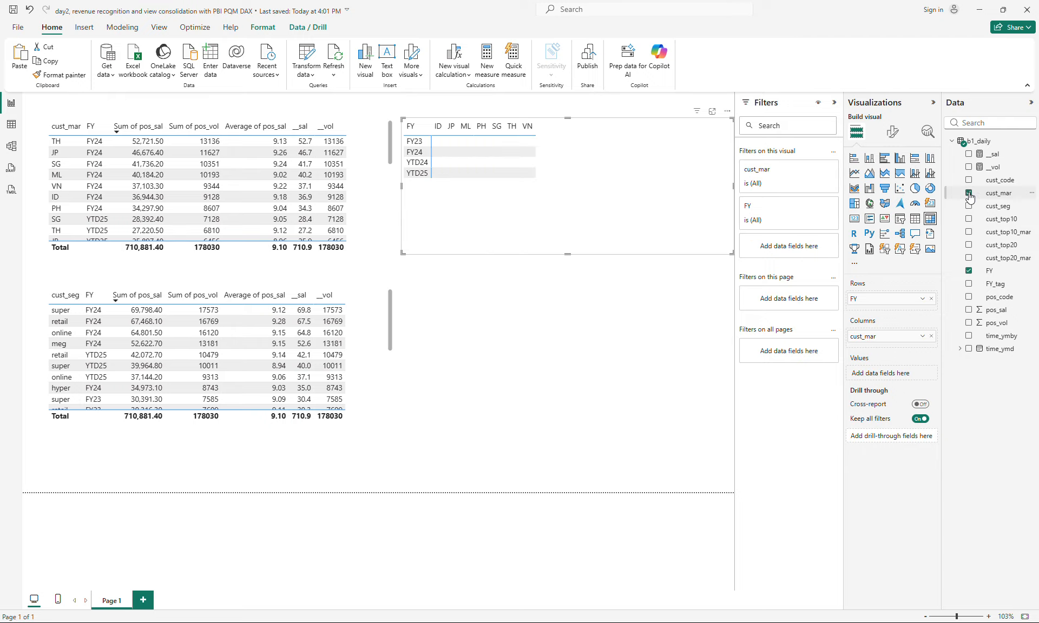
click(968, 155)
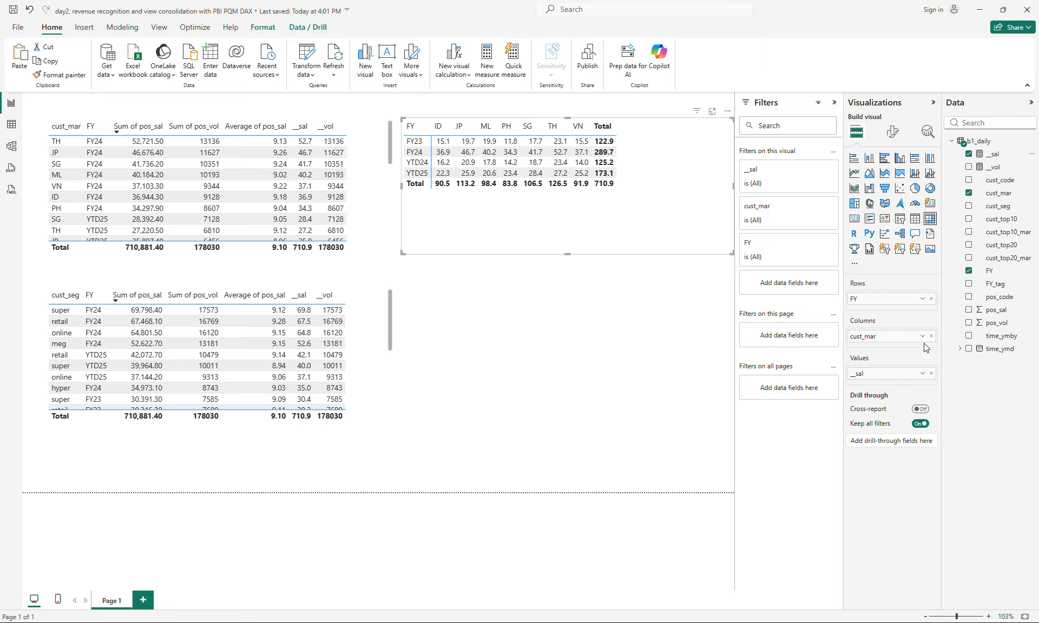
Try the pos_sal column as the matrix values in place of __sal, and switch back to the __sal measure.
click(930, 378)
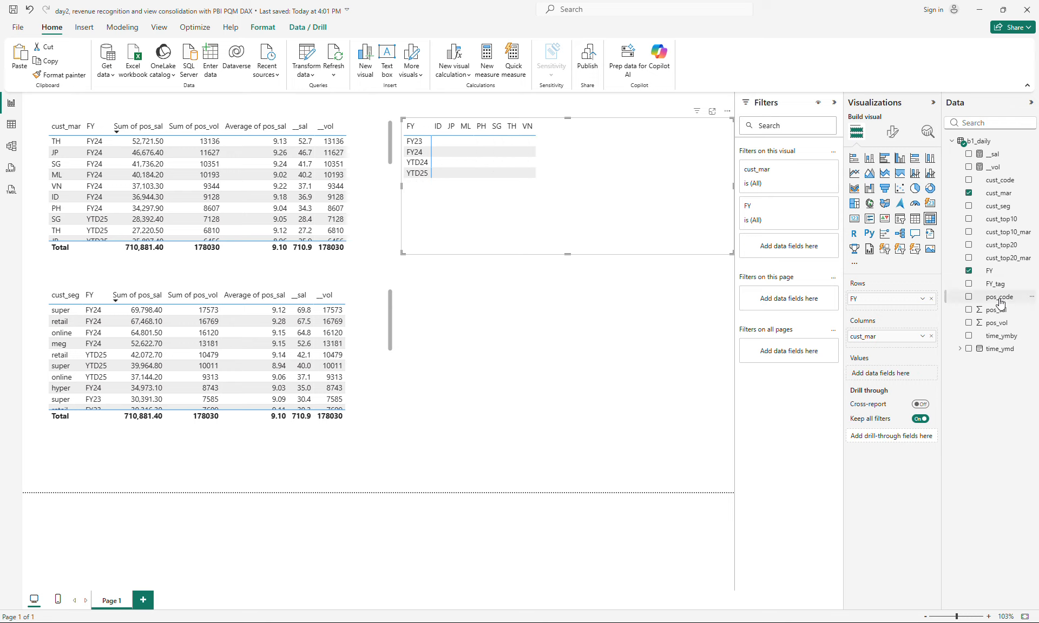
drag(995, 310, 896, 379)
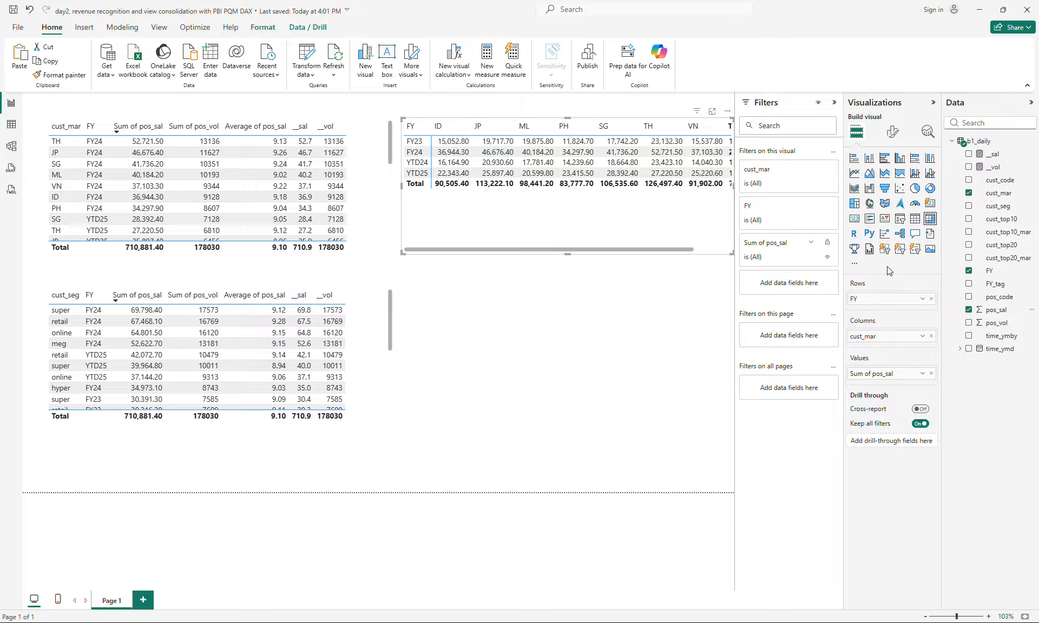
click(930, 374)
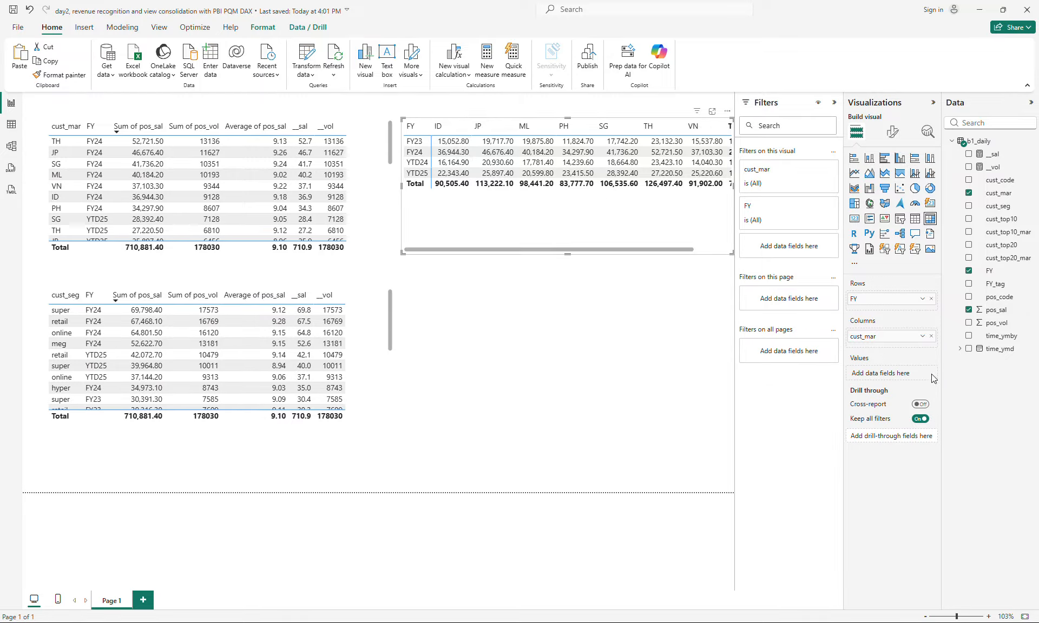
click(969, 155)
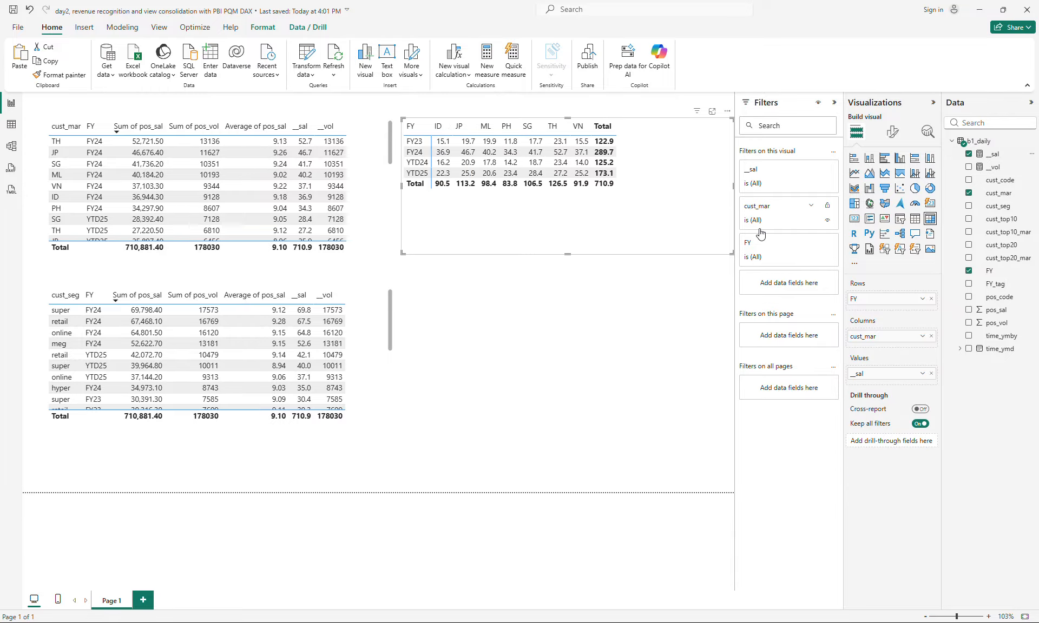
Shrink the FY by cust_mar matrix to fit its contents and duplicate it directly below the original.
drag(733, 254, 642, 287)
key(ctrl+c)
key(ctrl+v)
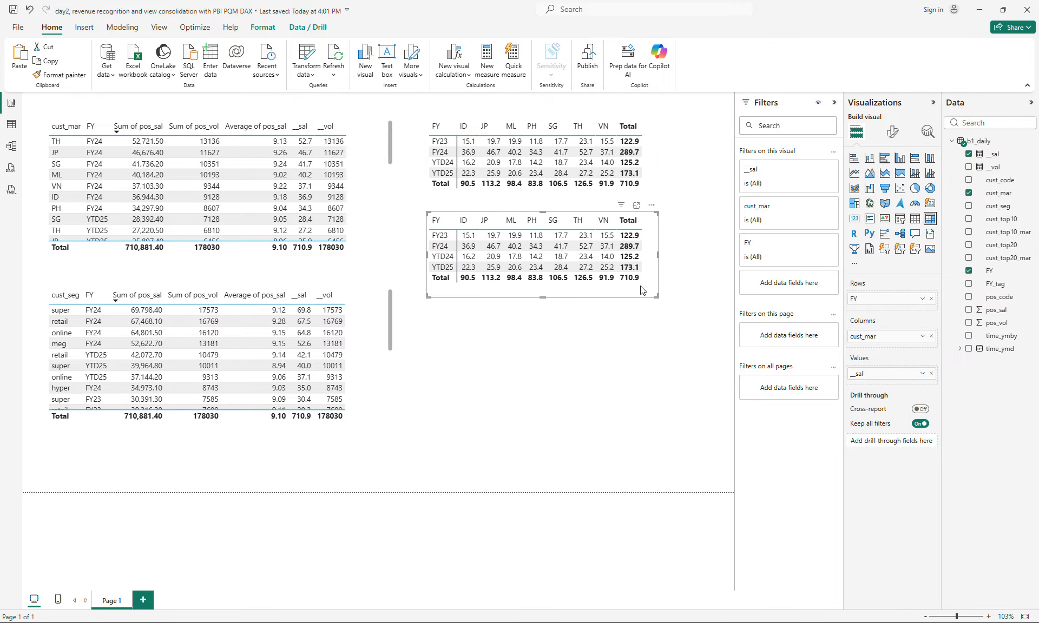
Swap the upper matrix's fields so cust_mar forms the rows and FY the columns, and delete the duplicate matrix below it.
click(649, 191)
drag(855, 299, 888, 303)
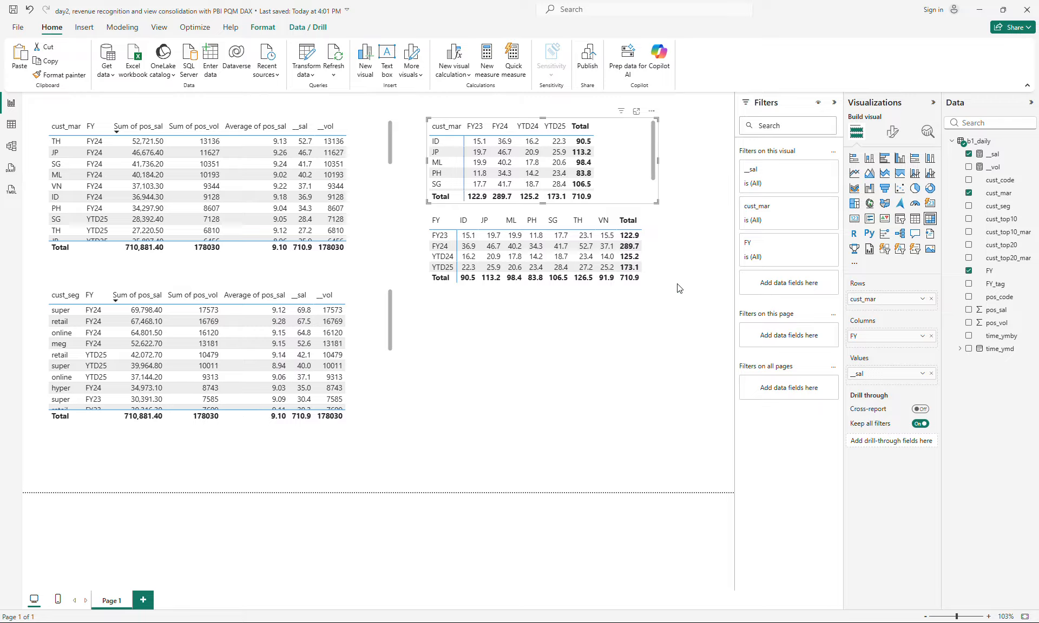
click(652, 285)
key(Delete)
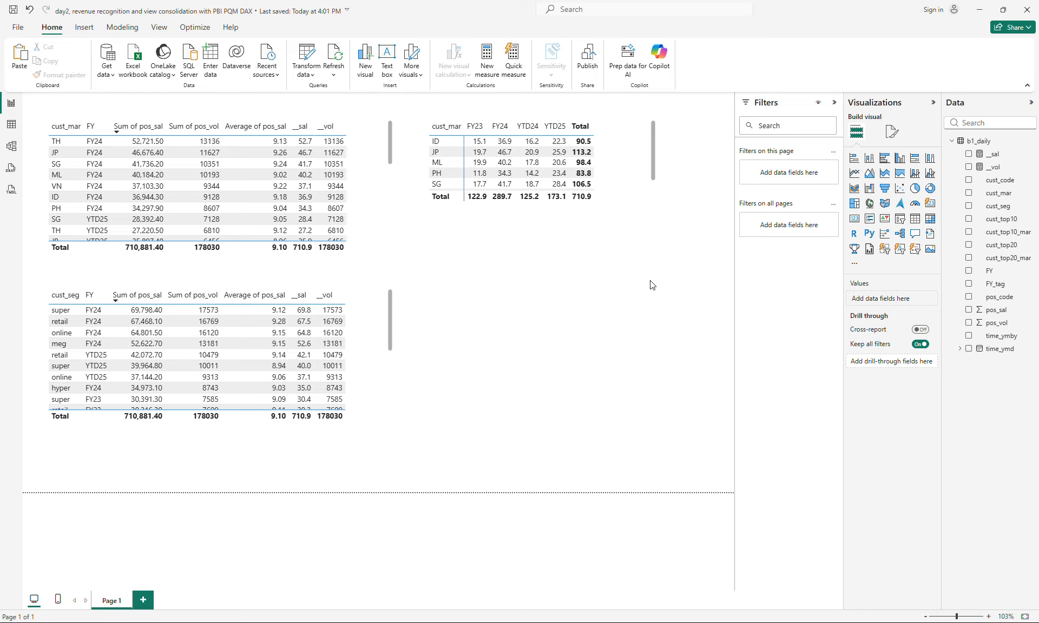
Resize the cust_mar matrix to show all its rows, and duplicate it below with cust_seg replacing cust_mar as the row field.
click(622, 159)
drag(656, 204, 599, 361)
key(ctrl+v)
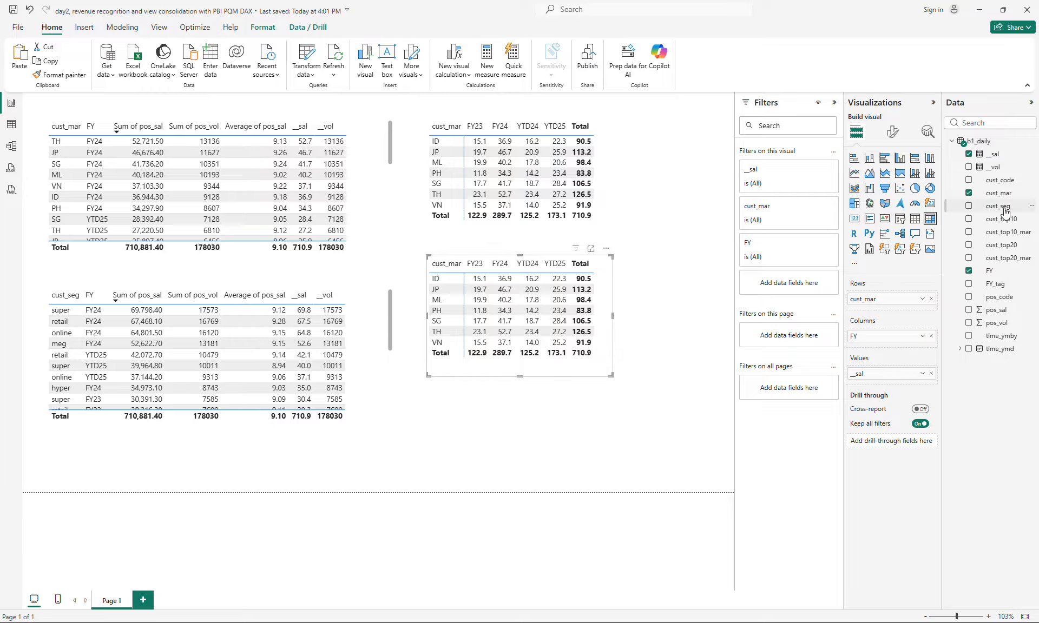
drag(1004, 210, 914, 313)
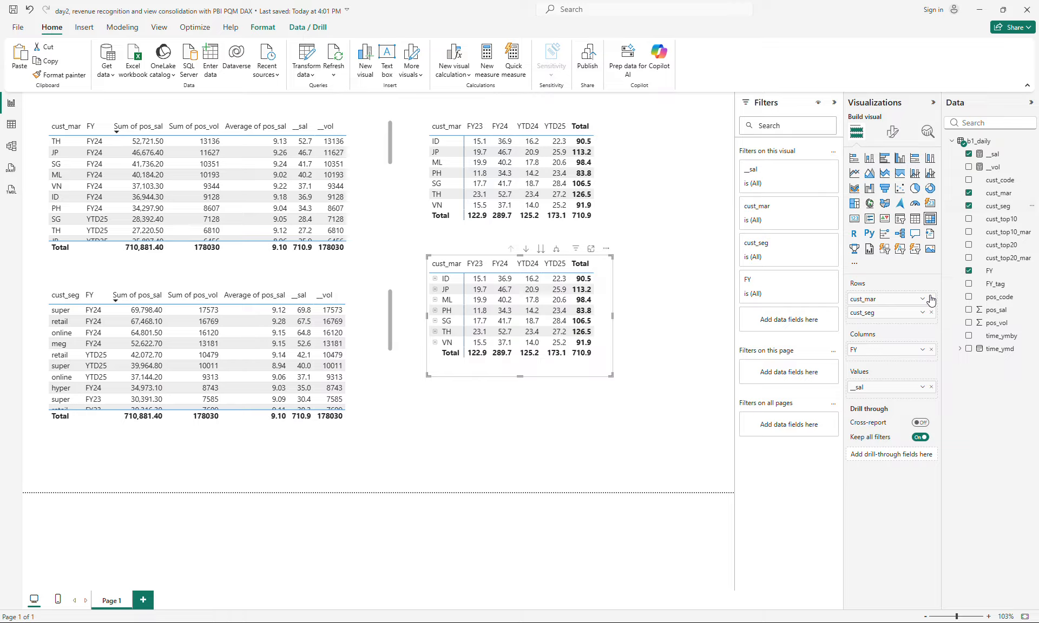
click(931, 300)
click(667, 363)
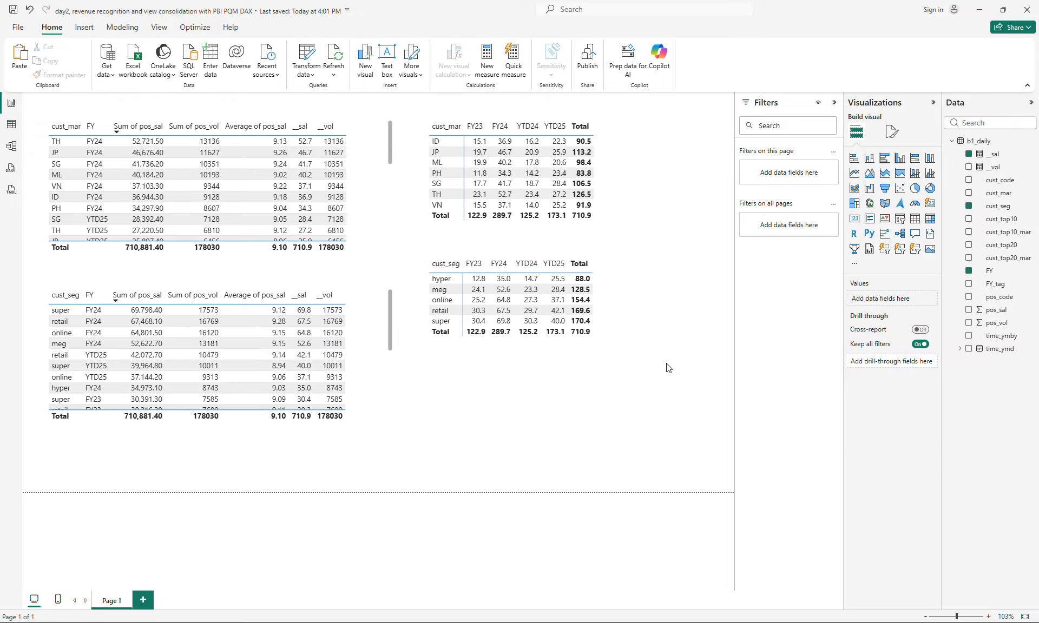
Shorten the cust_seg matrix slightly to fit its rows and save the report.
click(607, 372)
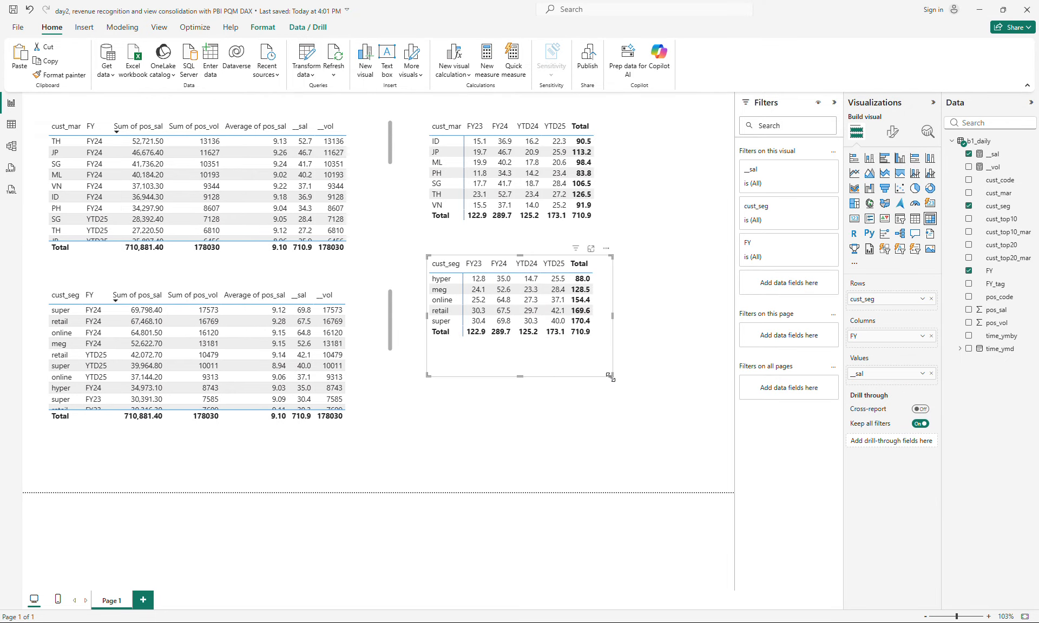
drag(610, 375, 611, 364)
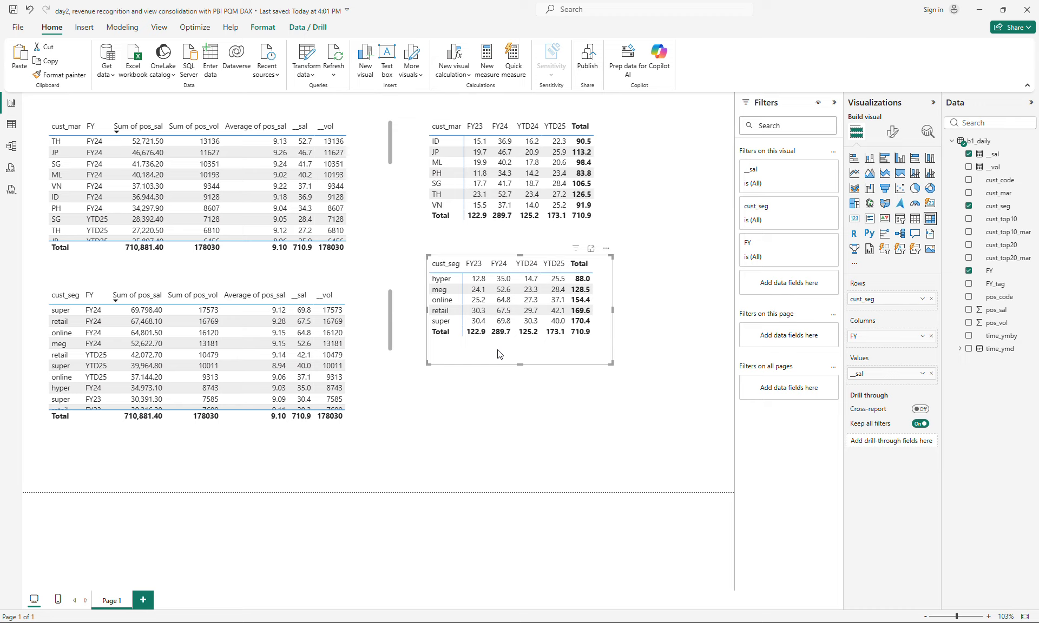
click(473, 409)
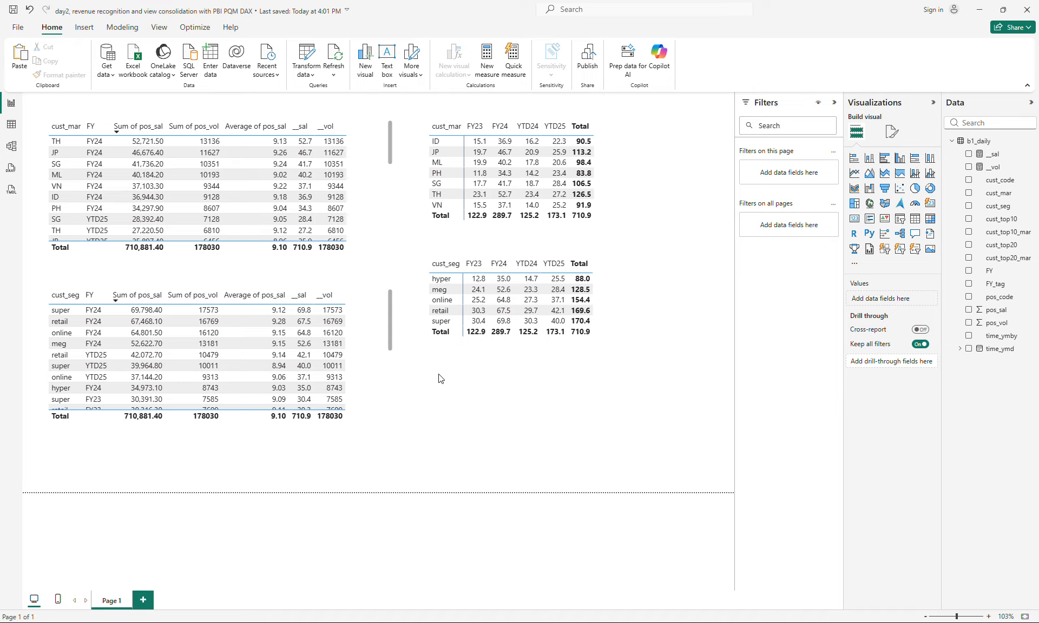
click(13, 10)
Start a new calculated table named b2_std, with its formula continuing on a second line.
click(86, 28)
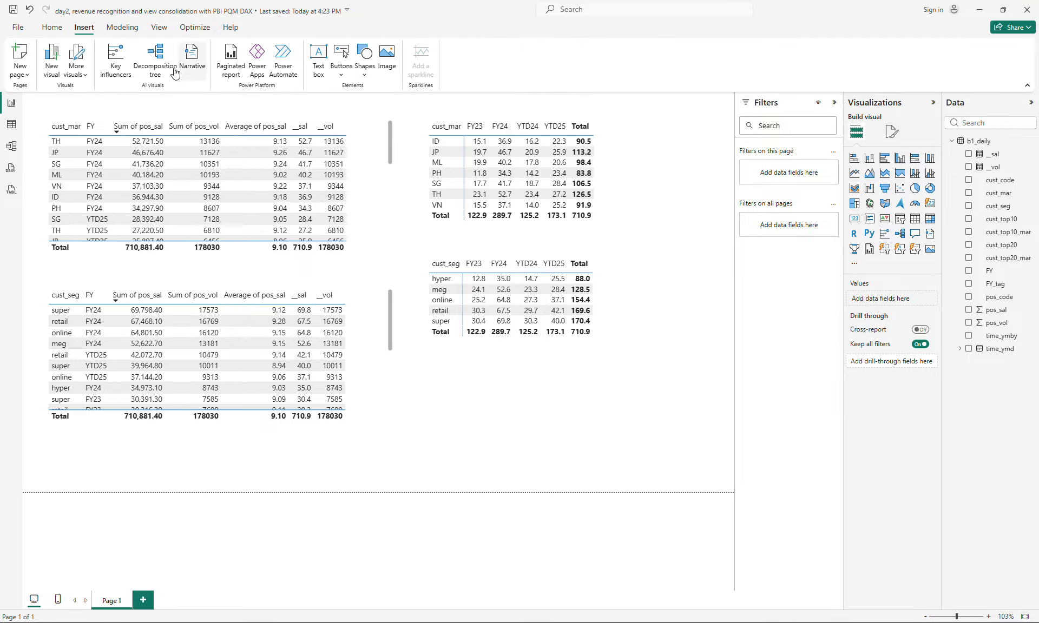
click(122, 29)
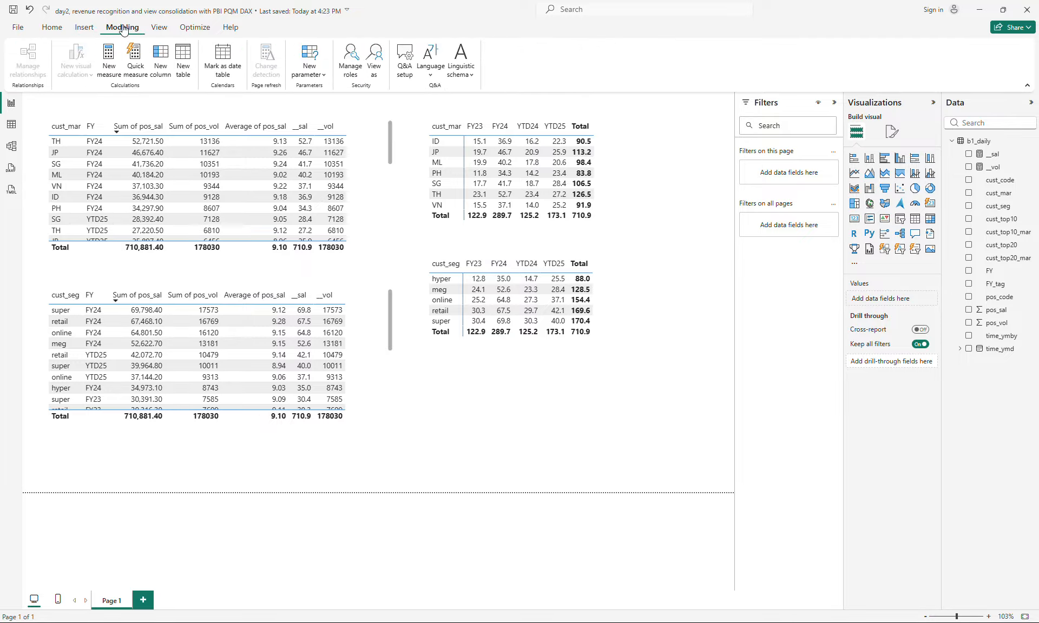
click(186, 70)
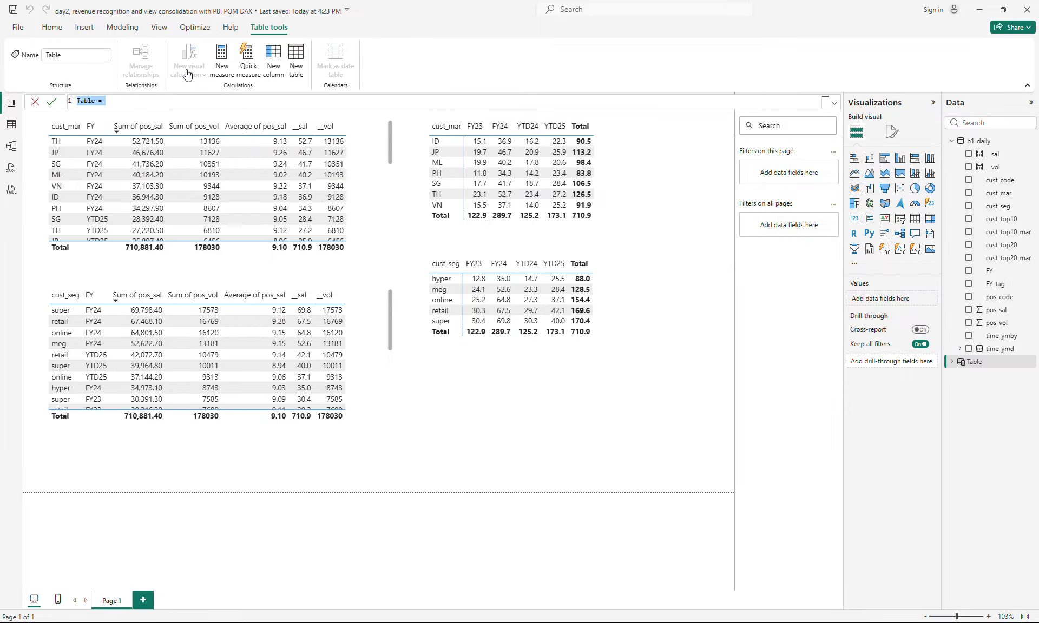
text(b2_std =)
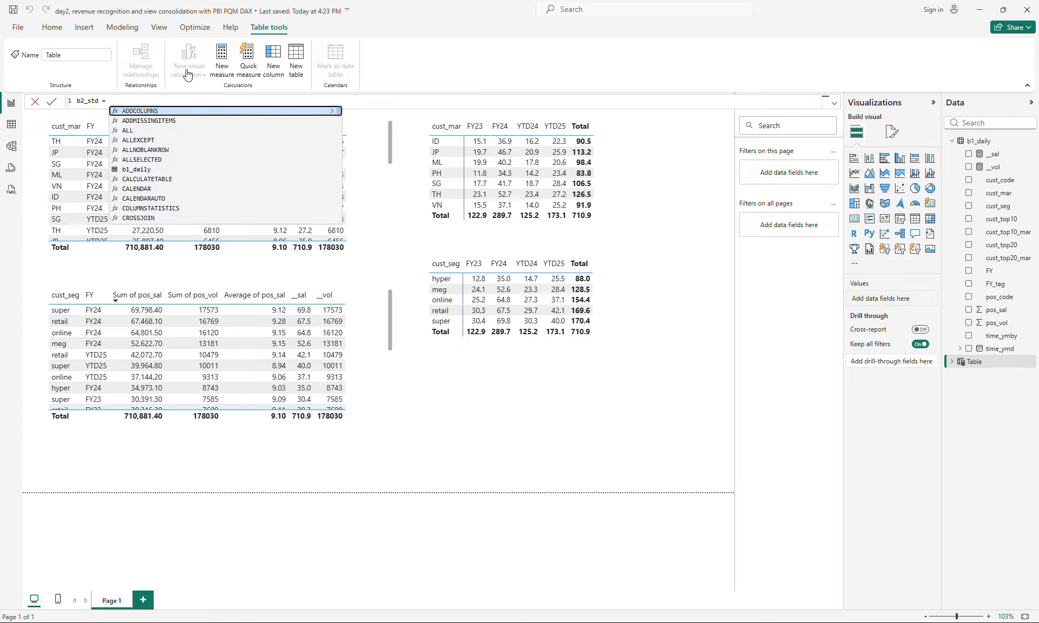
key(Escape)
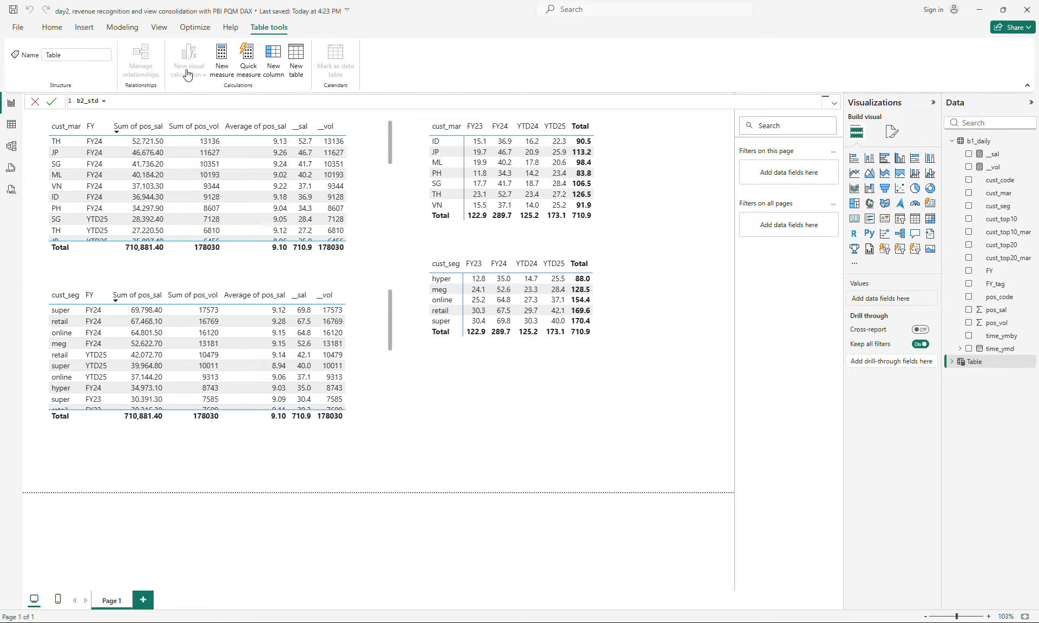
key(shift+Return)
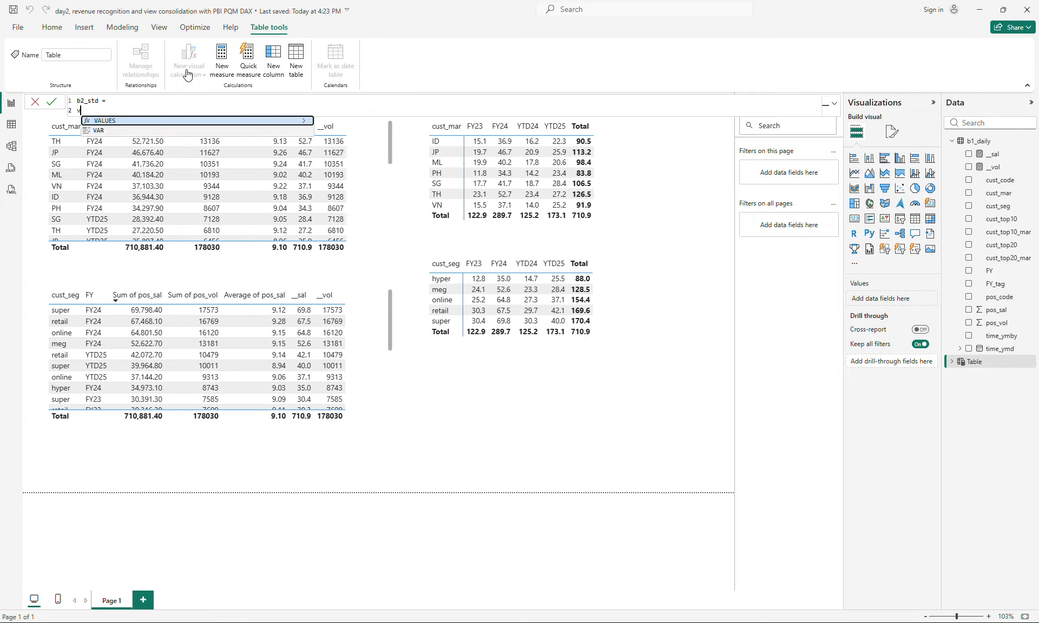
Define the variable t1 in the b2_std formula, starting a SELECTCOLUMNS call on b1_daily.
text(var v)
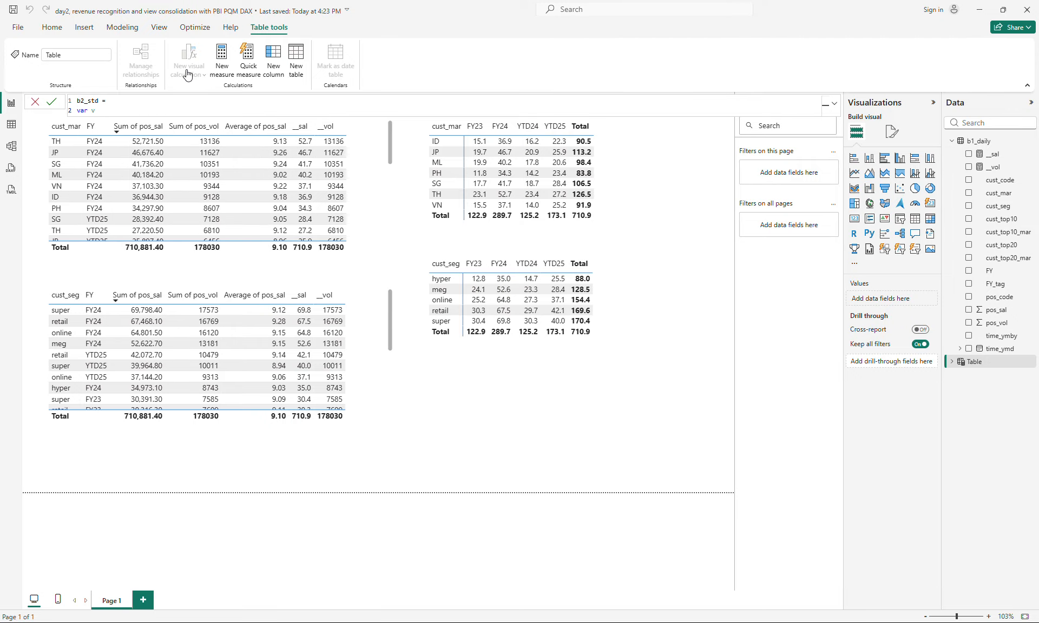
key(BackSpace)
text(t1 = sel)
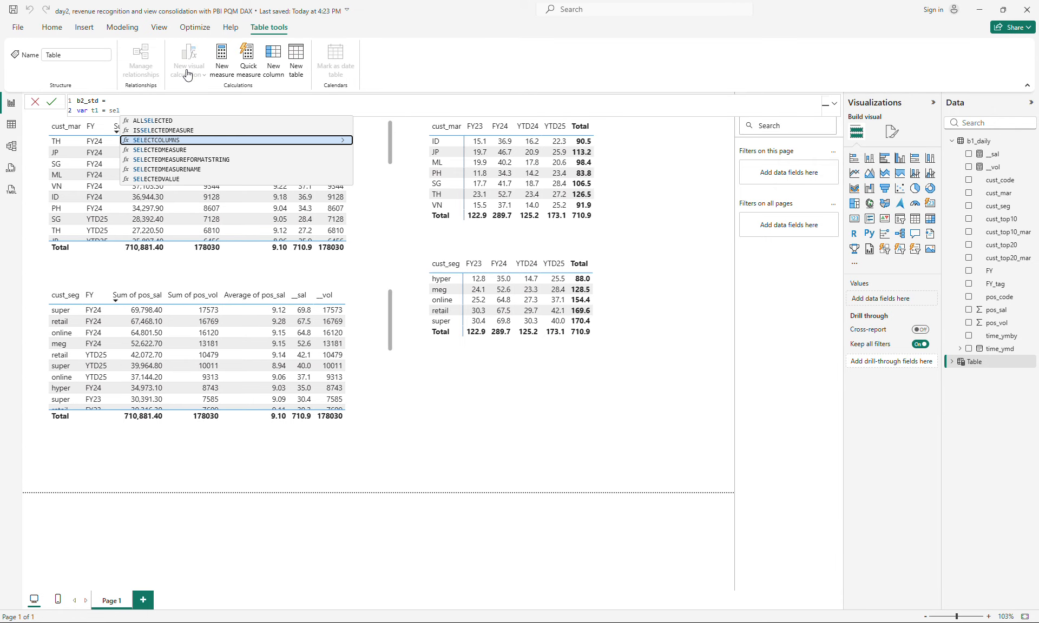
key(Tab)
text(b1)
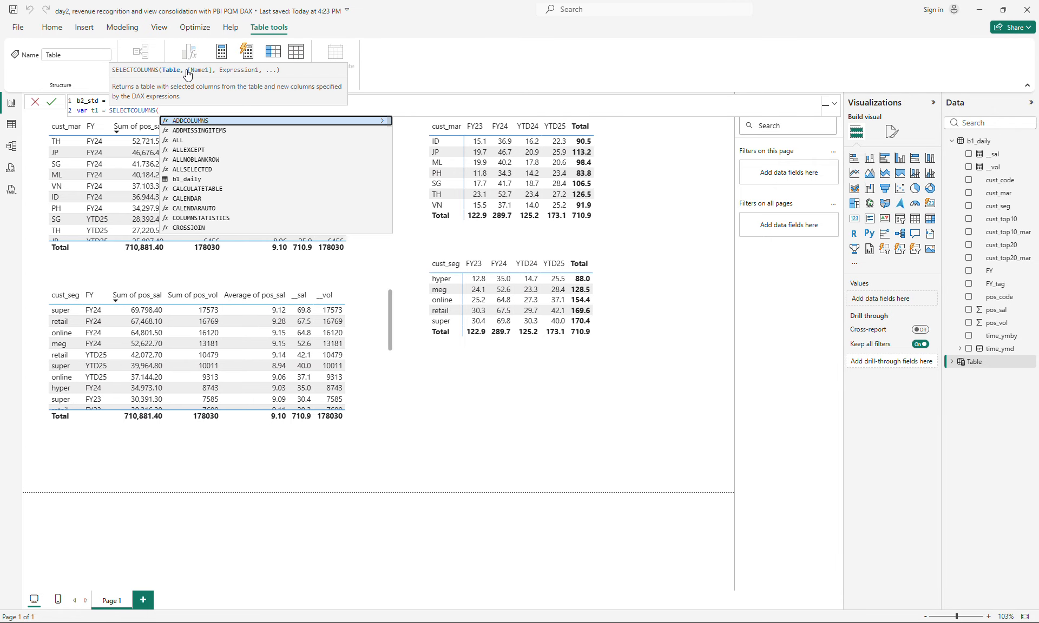
key(Tab)
text(,)
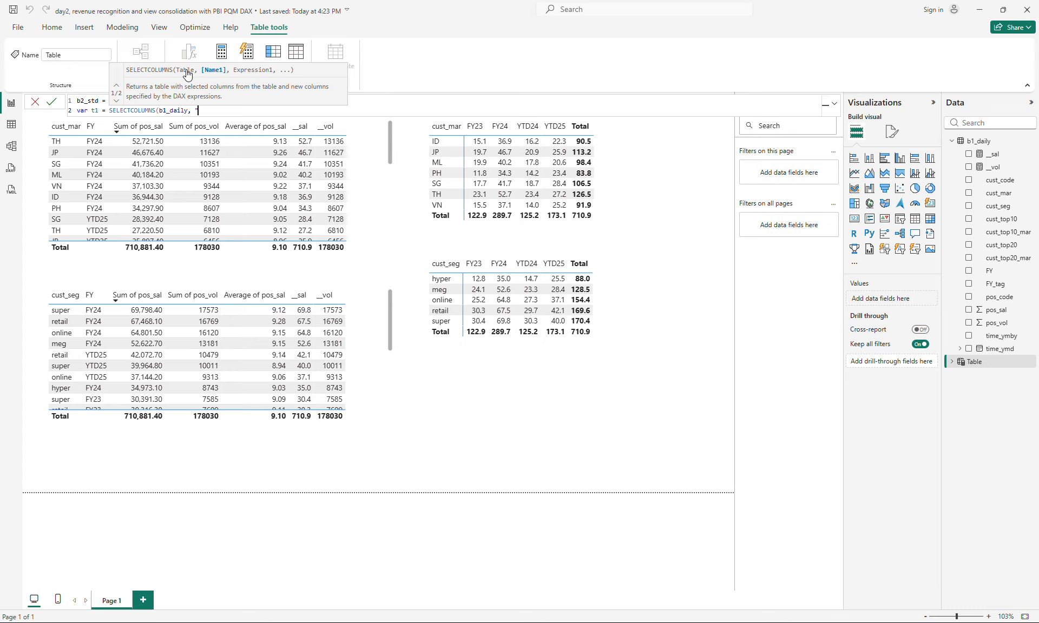
Add a column named "left" to t1's SELECTCOLUMNS, taken from [cust_mar].
text("e)
key(BackSpace)
text(left", [)
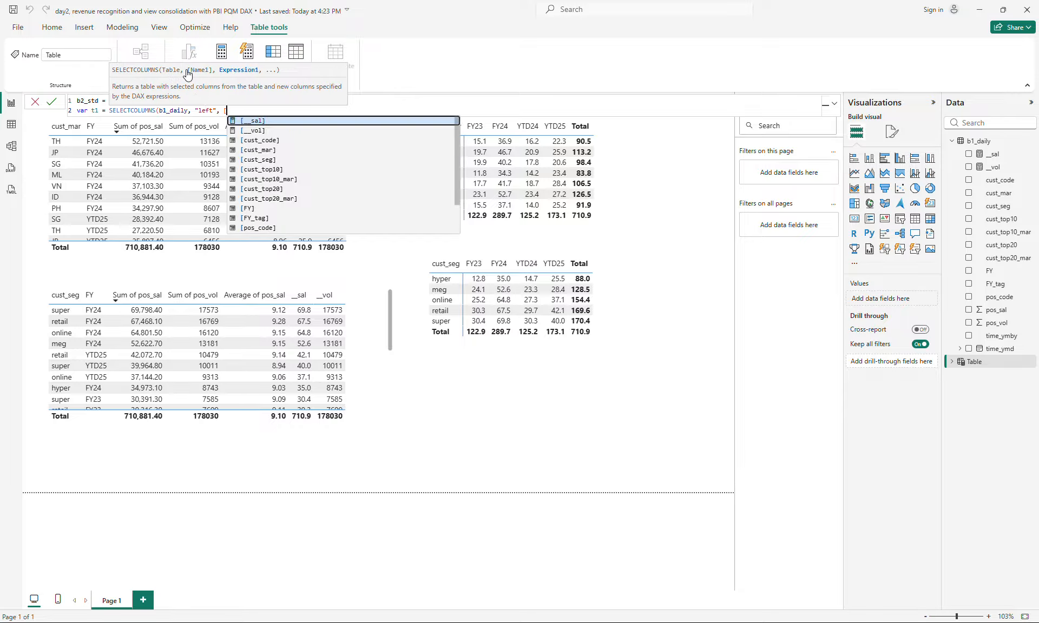
key(Down)
key(Down)
key(Down)
key(Tab)
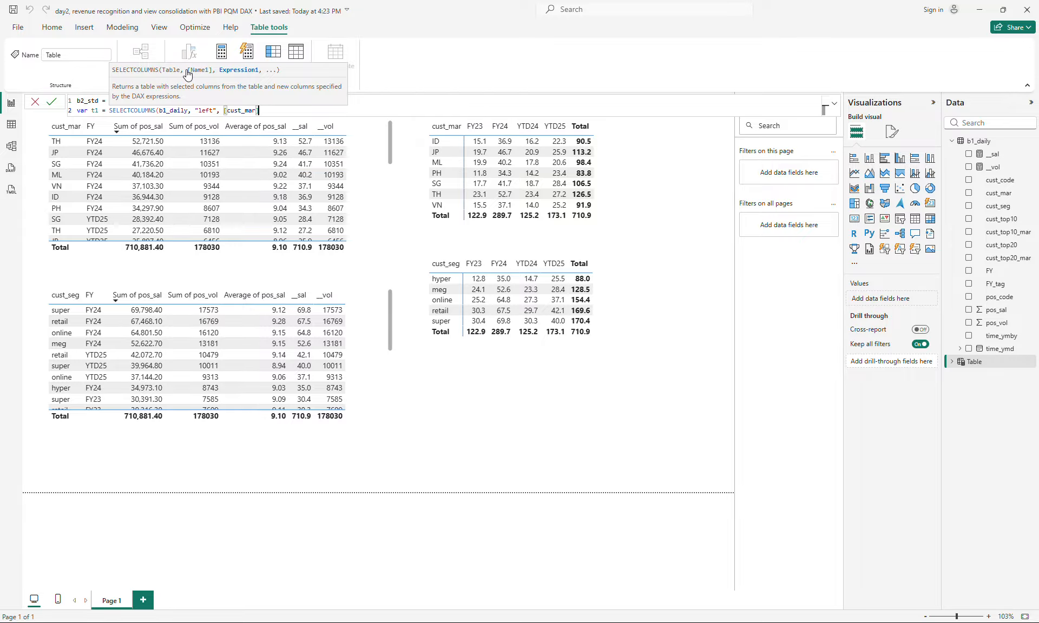
Add a column named "top" to t1's SELECTCOLUMNS, taken from [FY].
text(, "t)
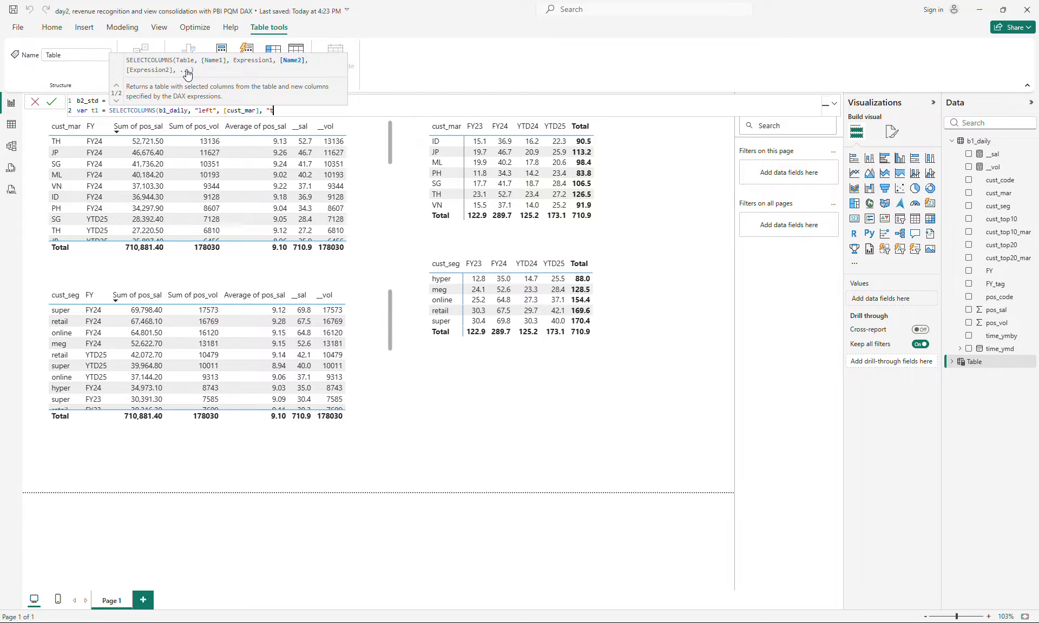
text(op", [f)
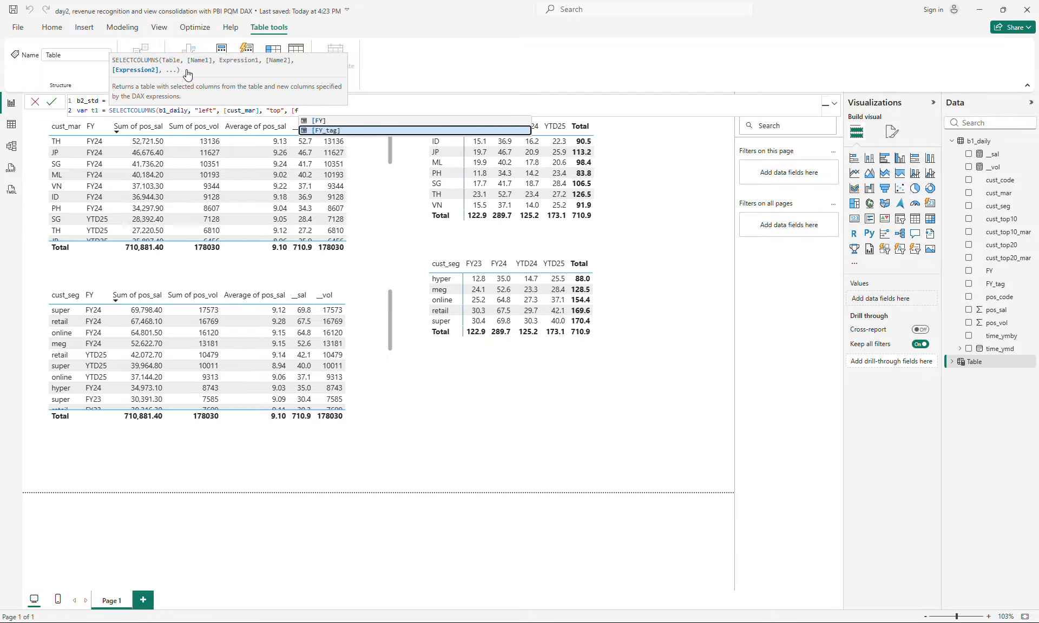
key(Up)
key(Tab)
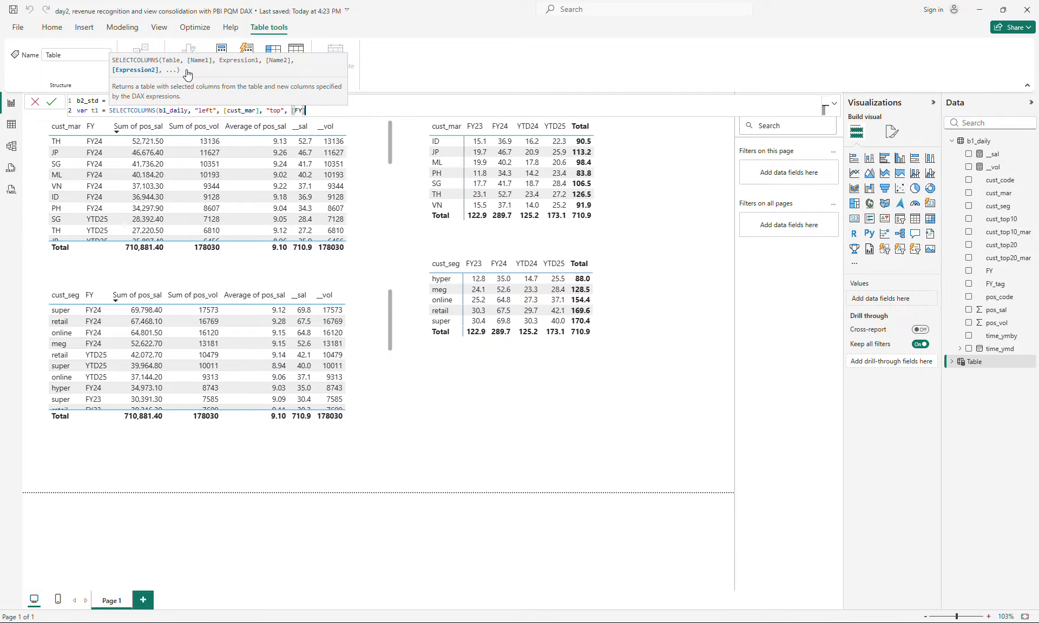
Add a column named "val" to t1's SELECTCOLUMNS, taken from [pos_sal].
text(, "val)
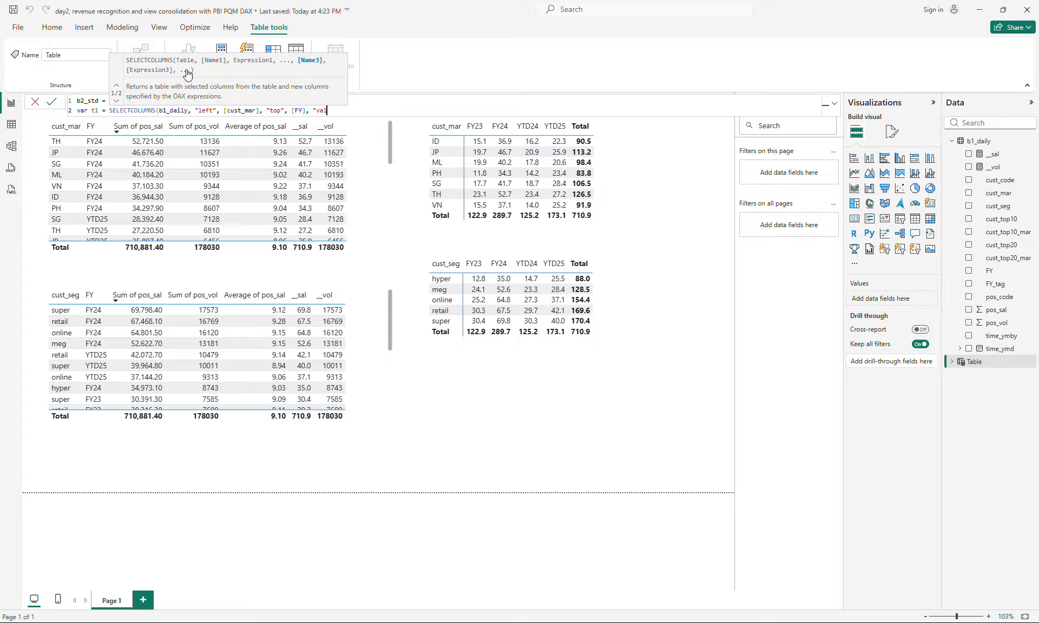
text(", ")
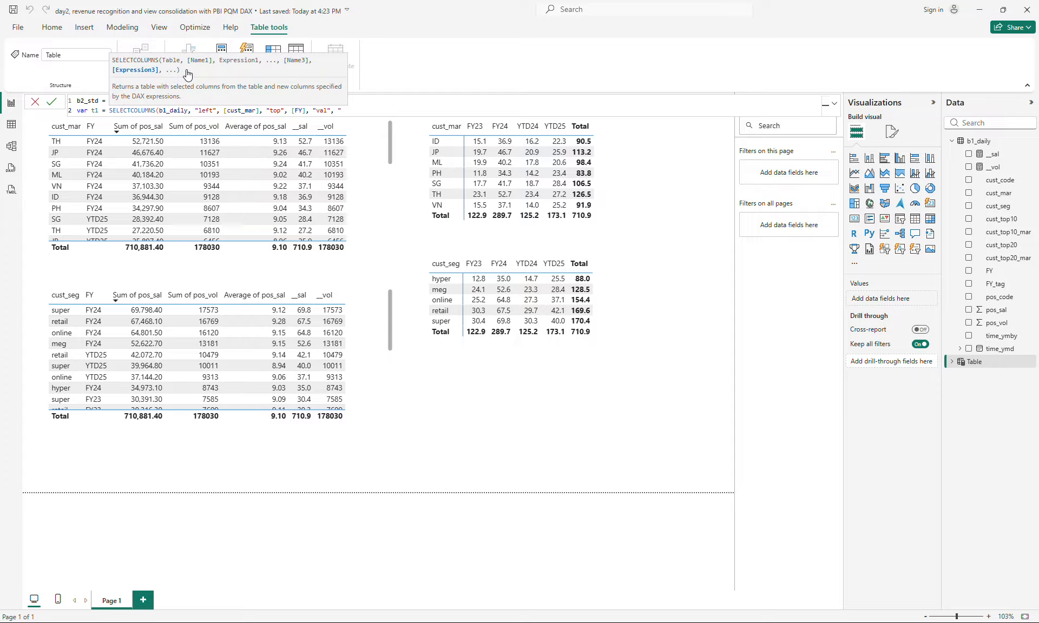
key(BackSpace)
text([pos_s)
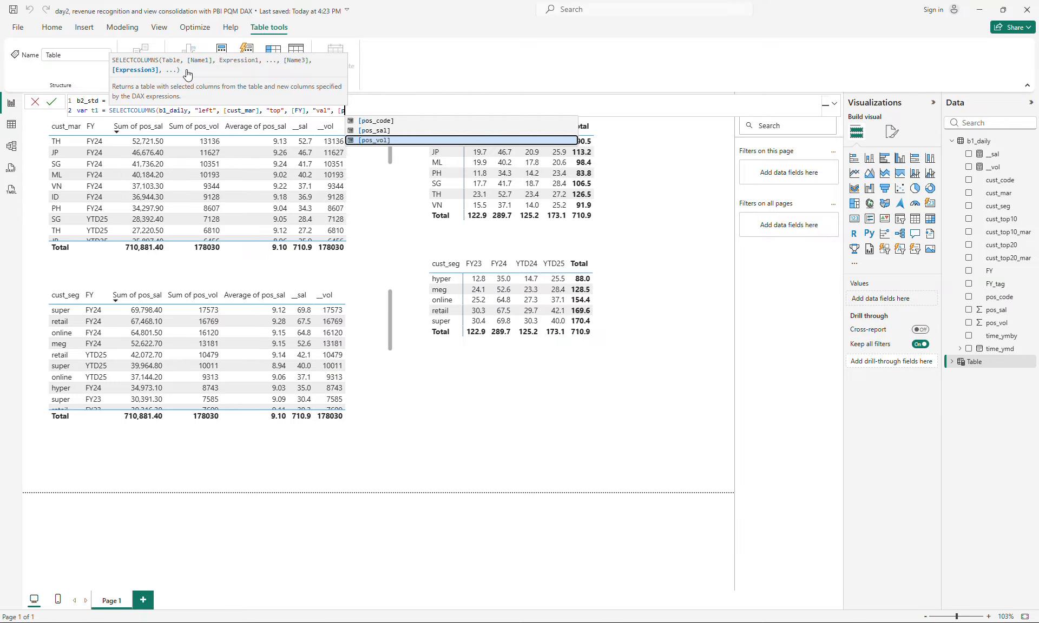
key(Tab)
Add a column named "tag" with the constant text "sal by market" and close t1's SELECTCOLUMNS call.
text(, )
text("tag", ")
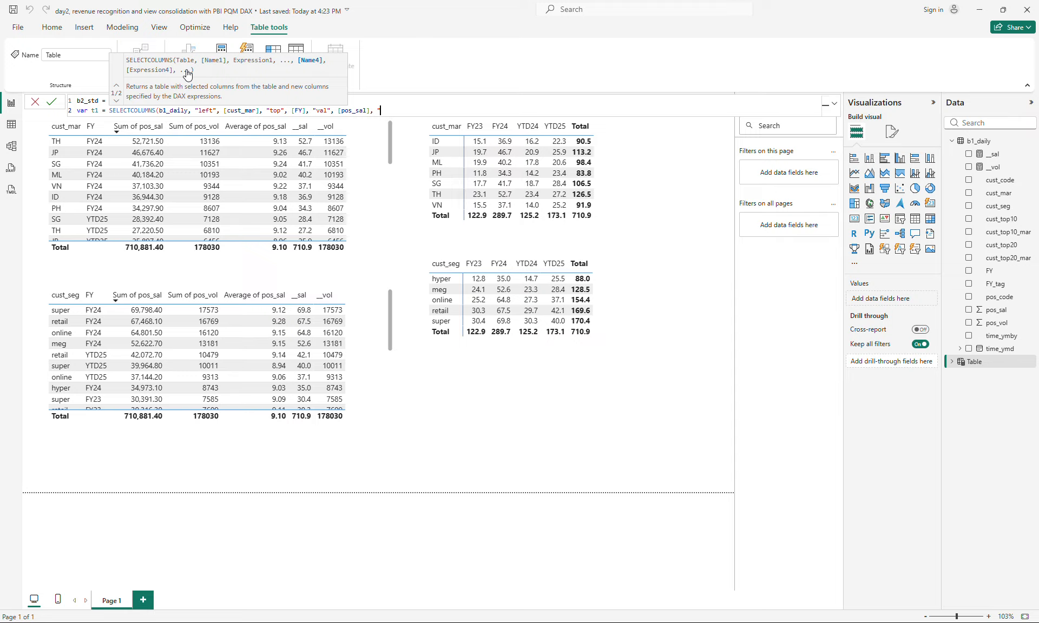
text(sal)
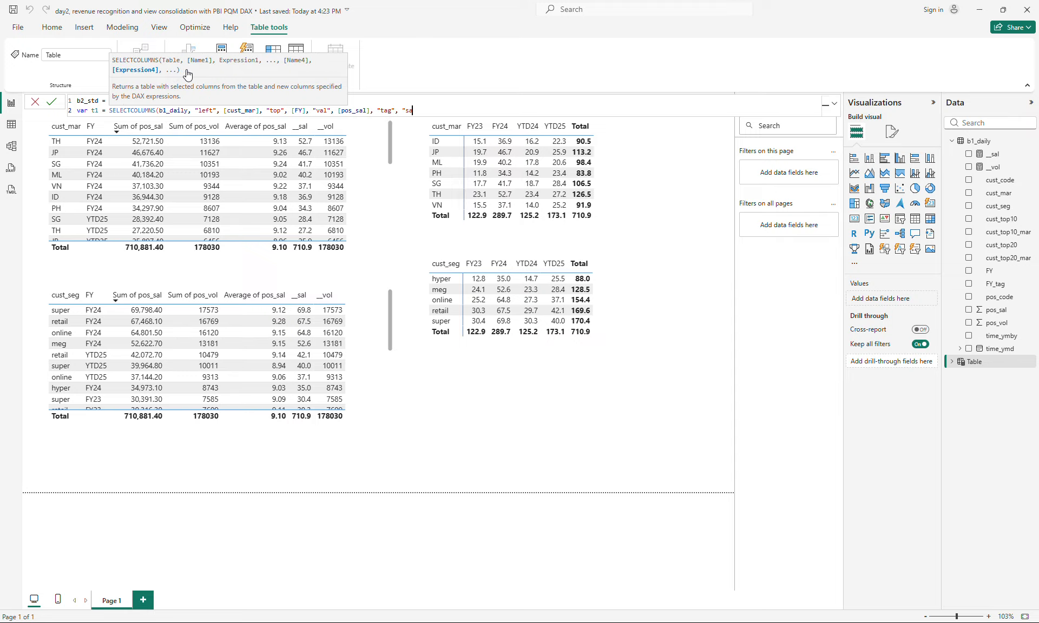
text( ba)
key(BackSpace)
text(y market"))
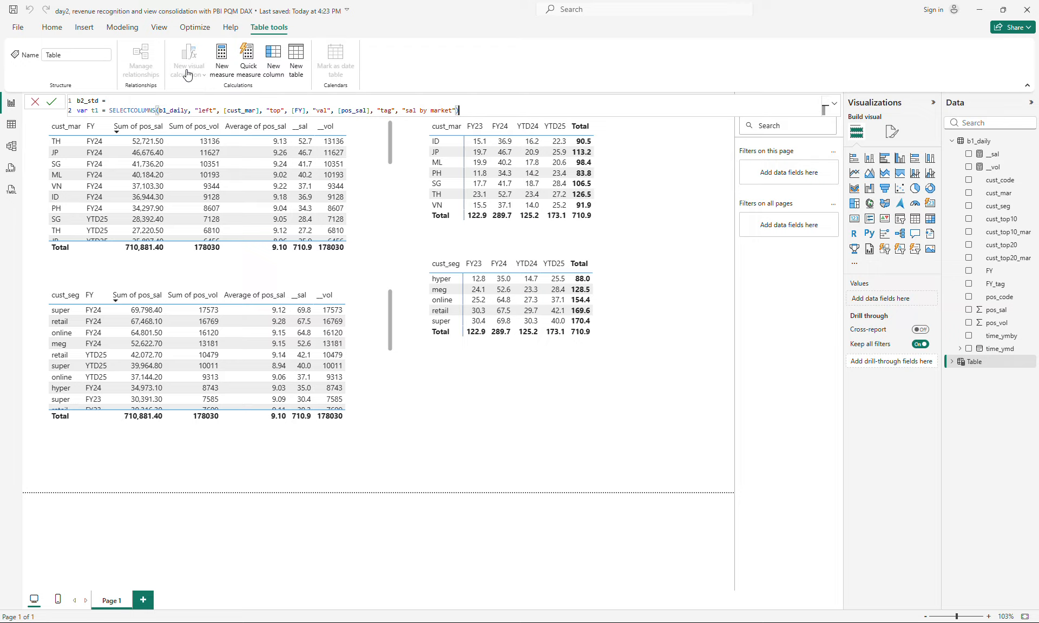
Duplicate the t1 variable line directly below itself and rename the copied variable t2.
key(shift+Return)
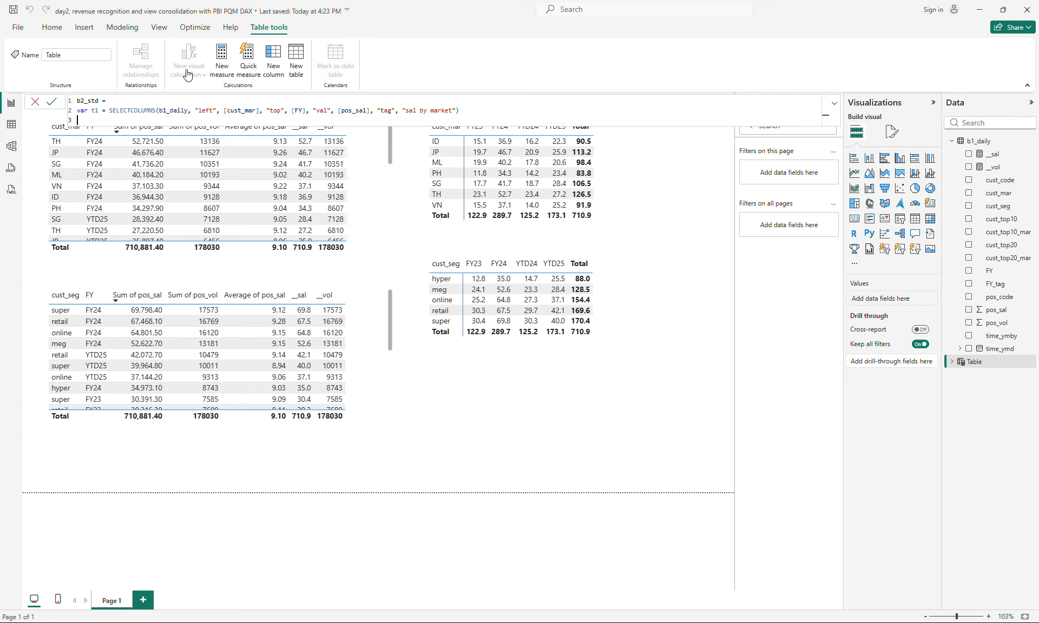
key(shift+Up)
key(ctrl+c)
key(Down)
key(ctrl+v)
key(Up)
key(Right)
key(Right)
key(Right)
key(Right)
key(ctrl+shift+Right)
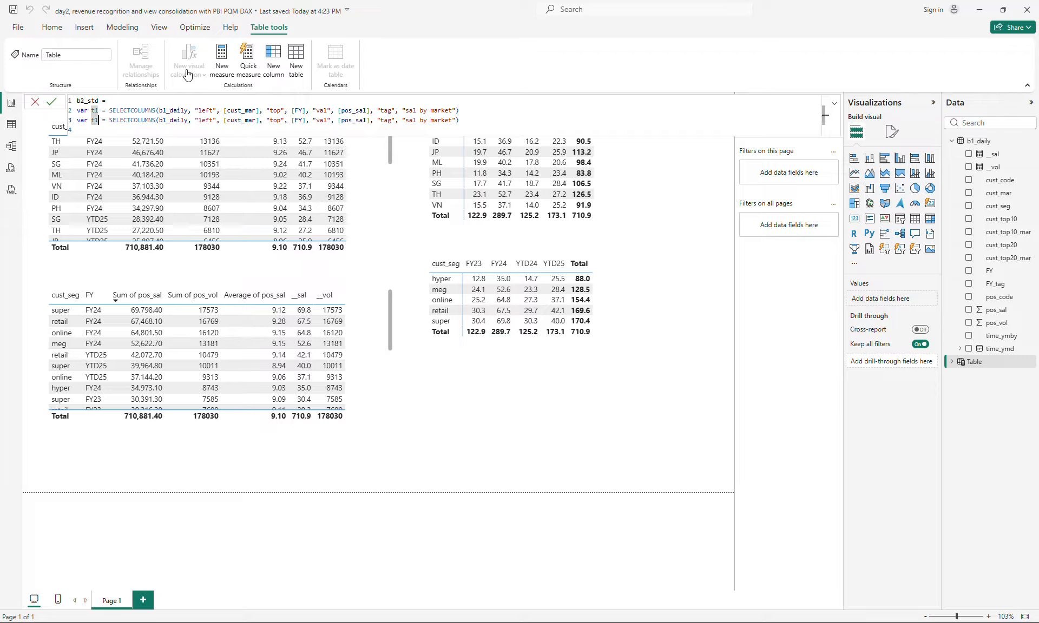
text(t2)
In t2, take the "left" column from [cust_seg] and set the tag text to "sal by segment".
click(247, 120)
key(ctrl+shift+Right)
text(seg)
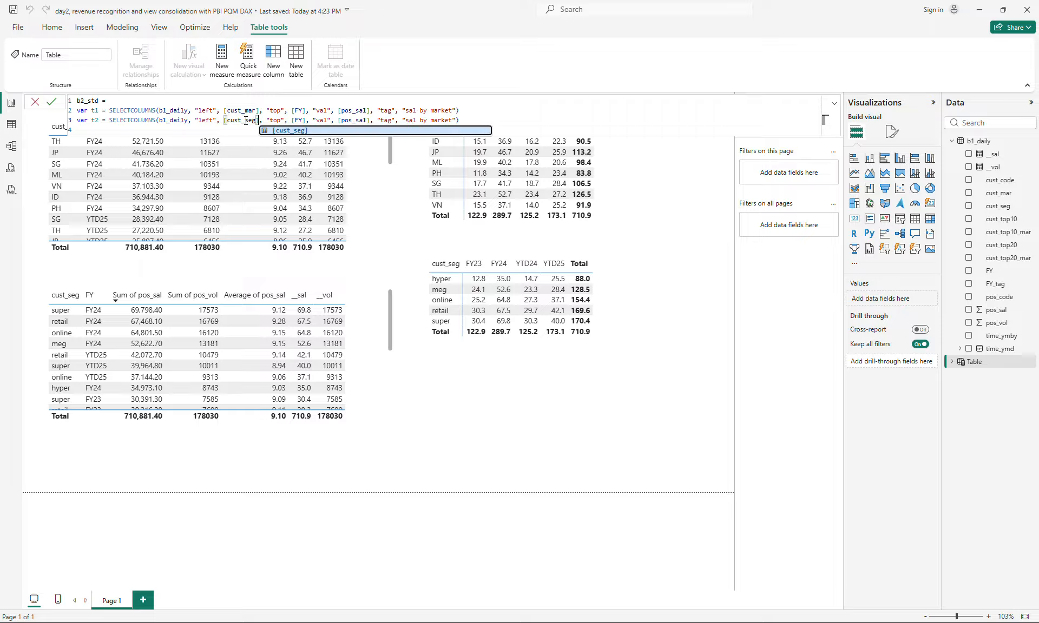
click(419, 120)
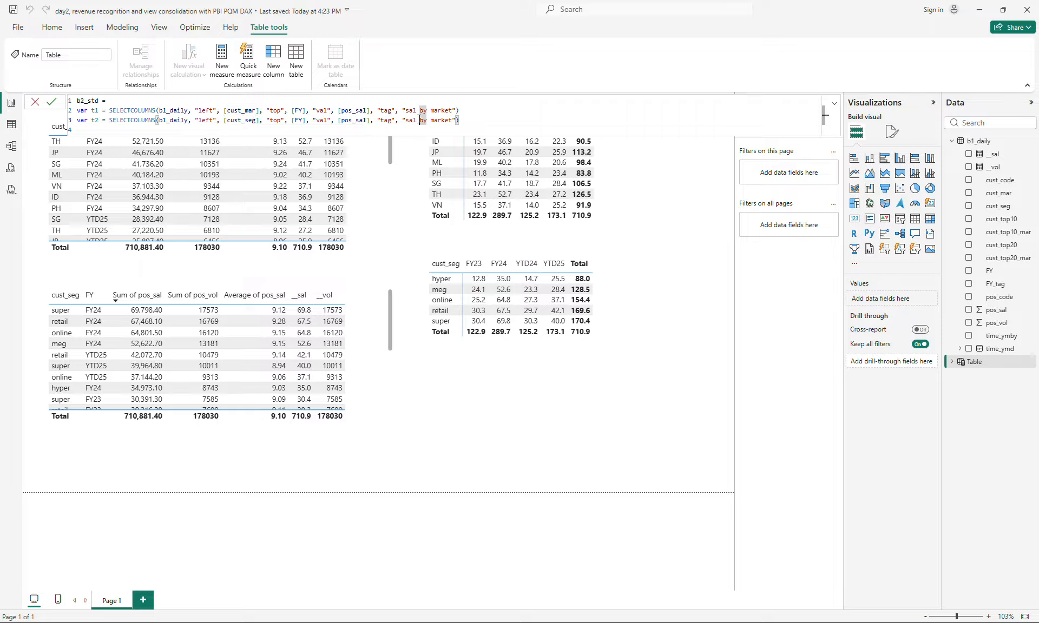
key(Right)
key(ctrl+shift+Right)
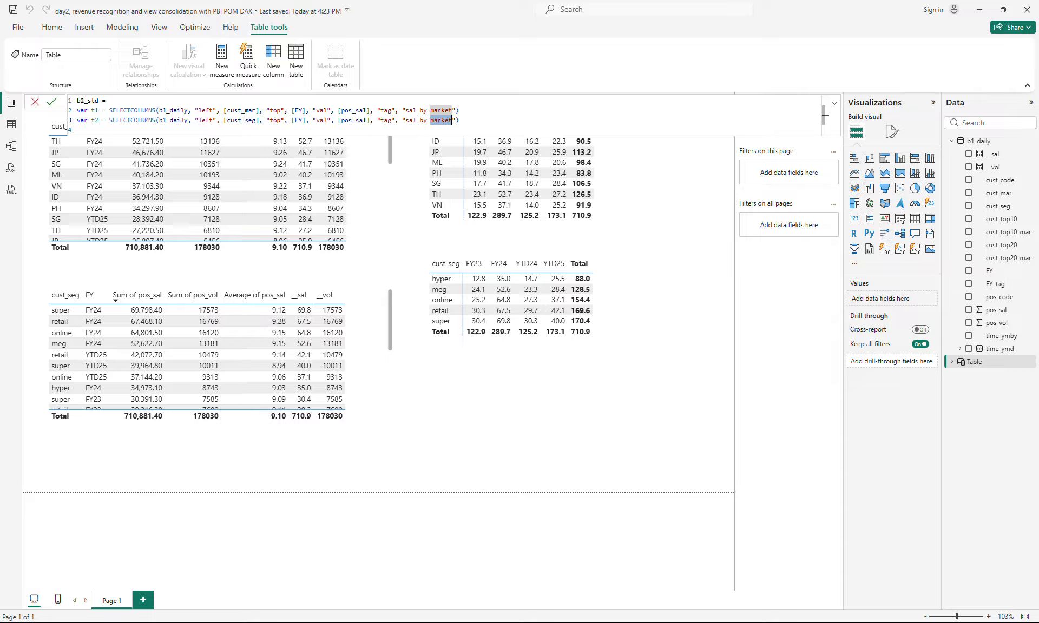
text(segment)
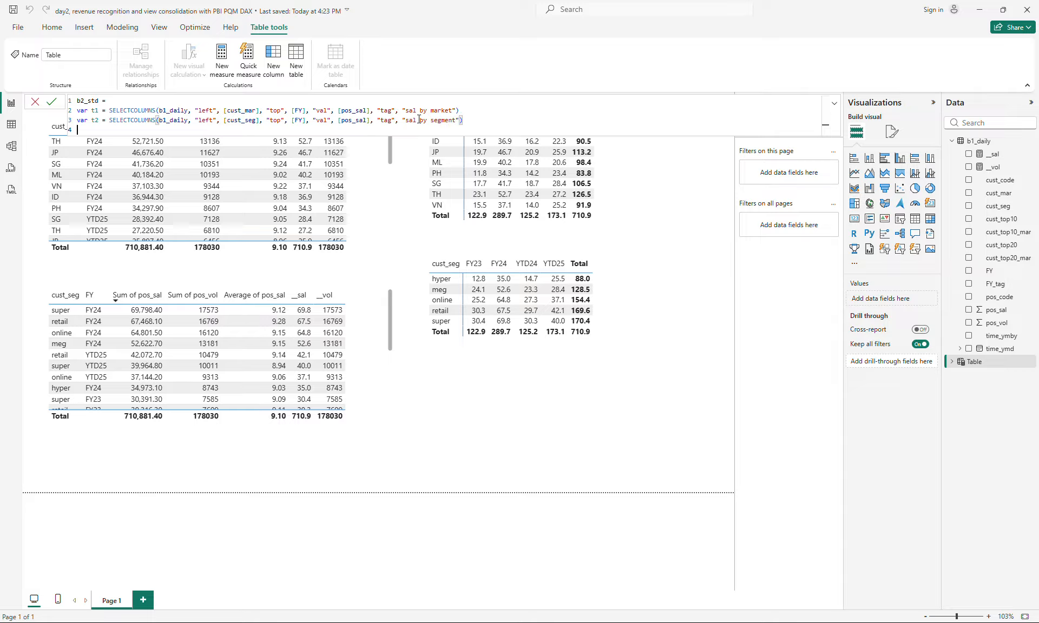
Finish the b2_std formula with return union(t1, t2) and commit the calculated table.
text(return union)
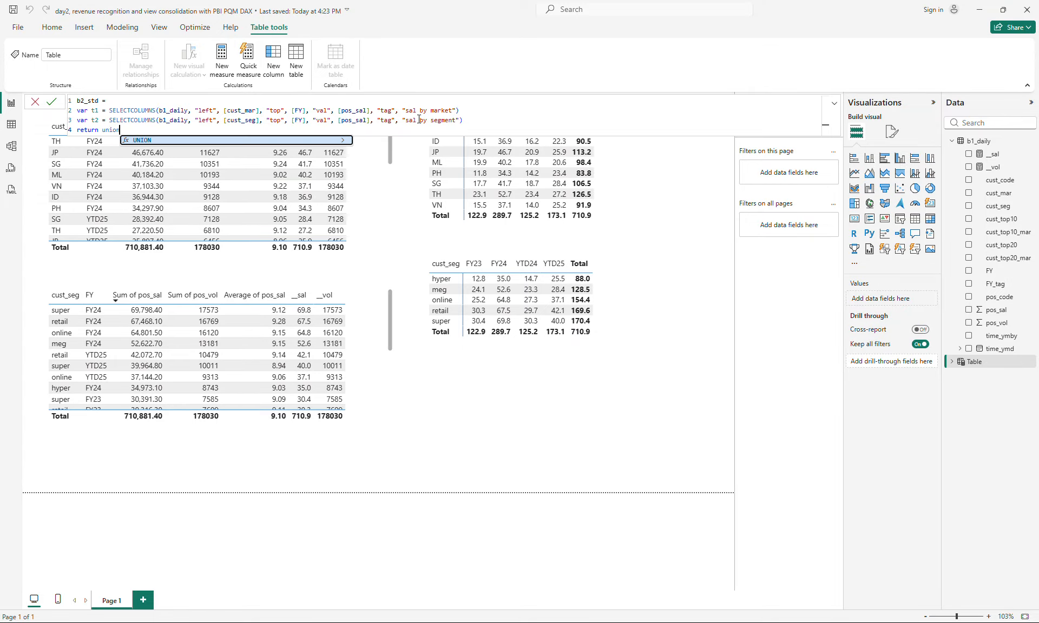
text((t1, t1)
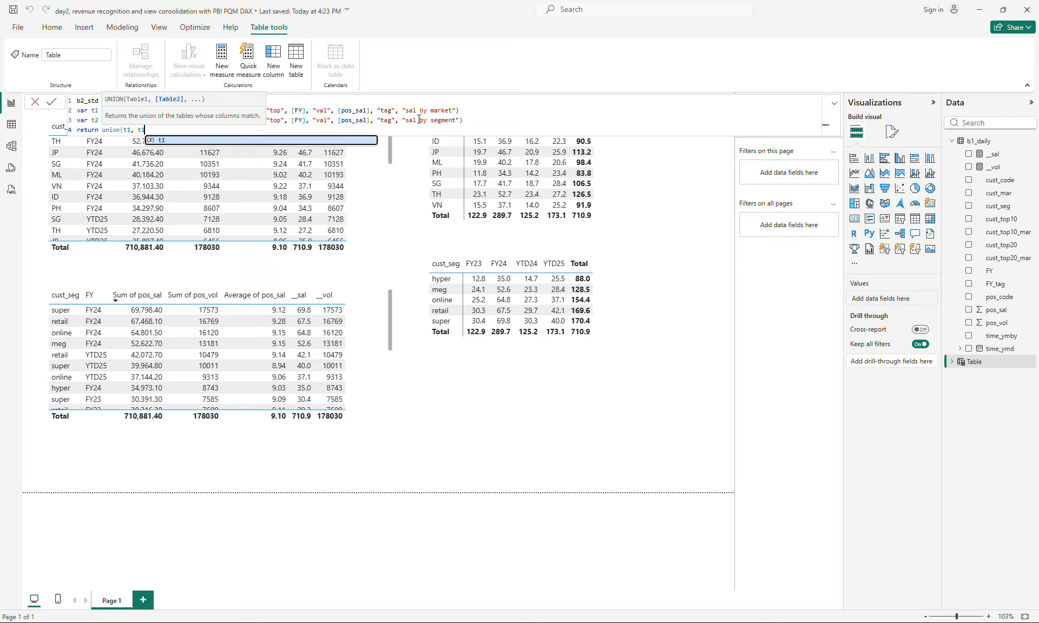
key(BackSpace)
text(2))
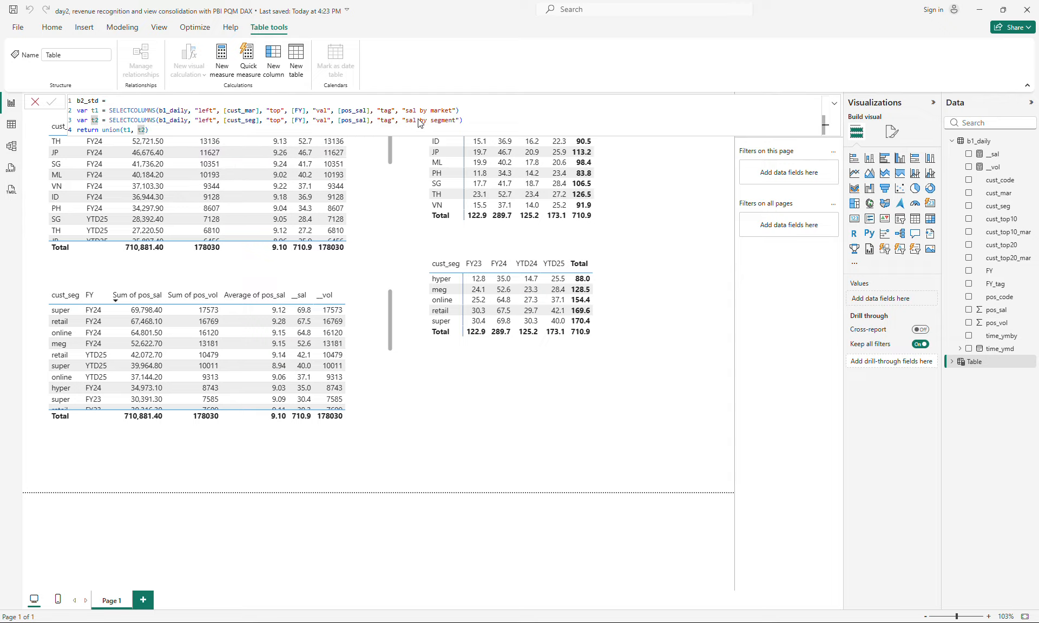
key(Return)
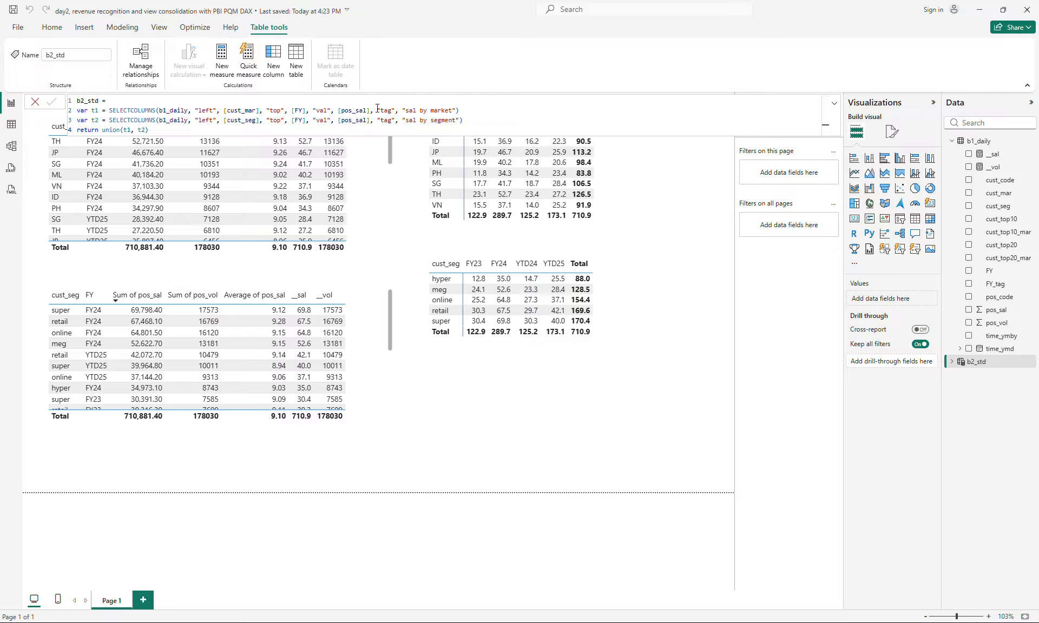
click(473, 115)
key(ctrl+shift+Left)
key(Down)
Add a new report page and expand the b2_std table to list its fields.
click(141, 605)
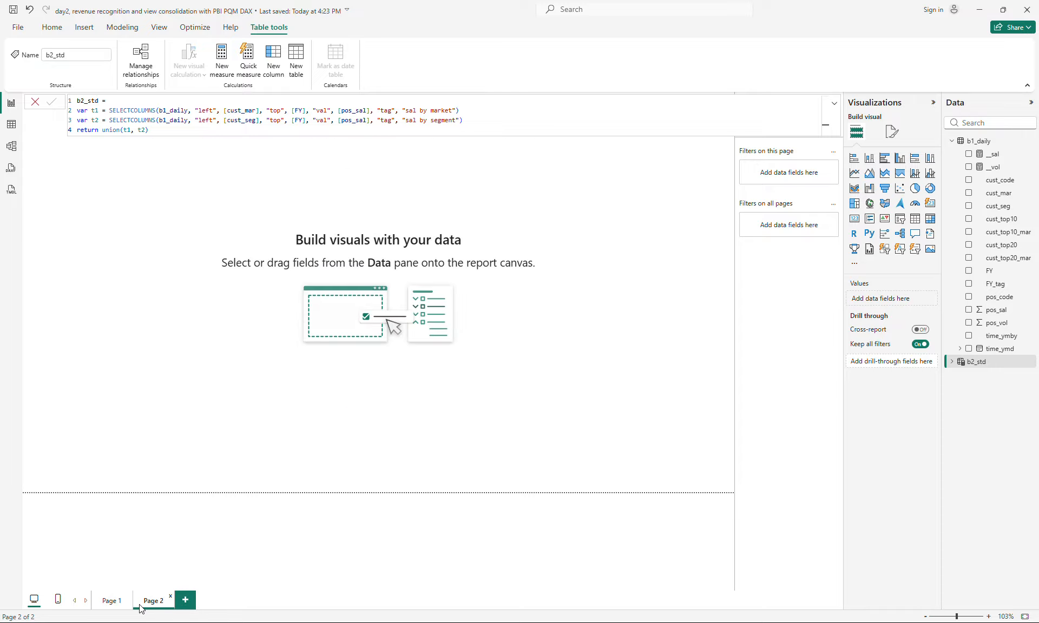
click(188, 281)
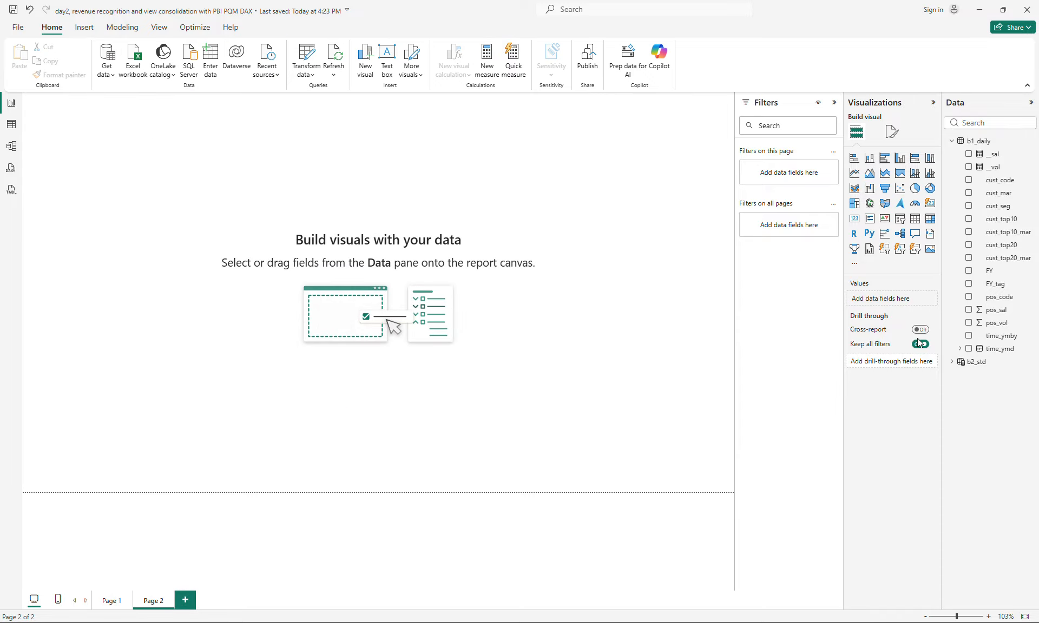
click(952, 362)
Compare the refresh options offered for the calculated table b2_std with those for b1_daily.
right_click(985, 362)
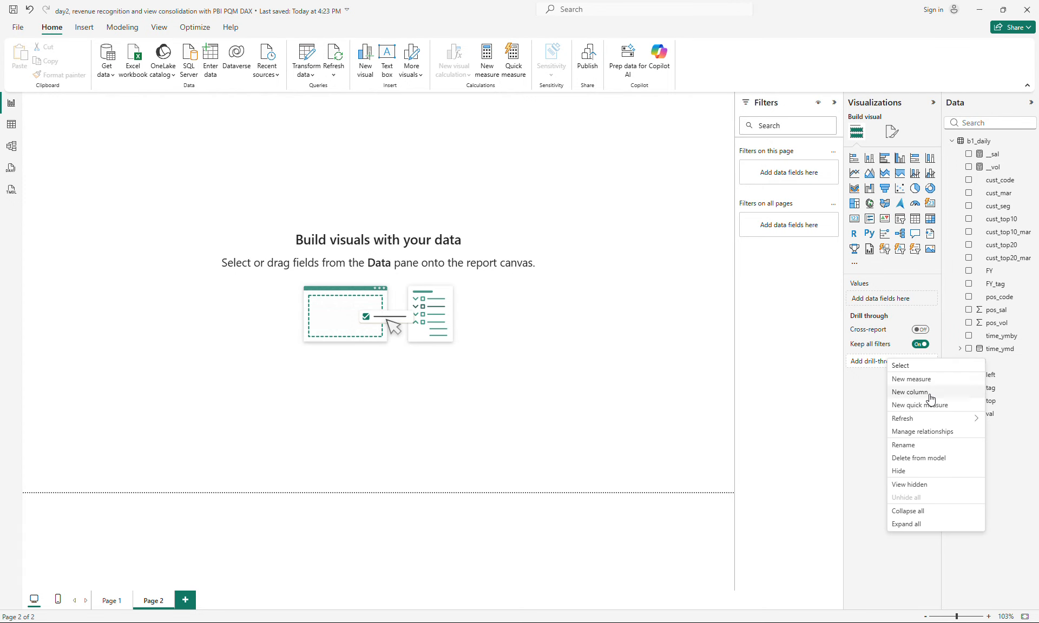
mouse_move(916, 419)
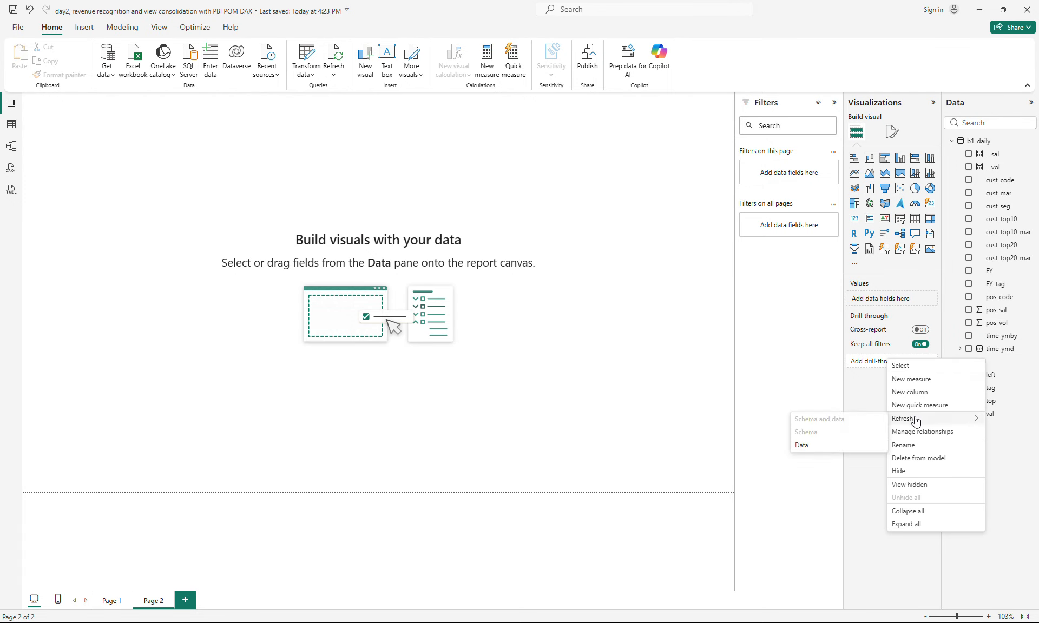
click(979, 145)
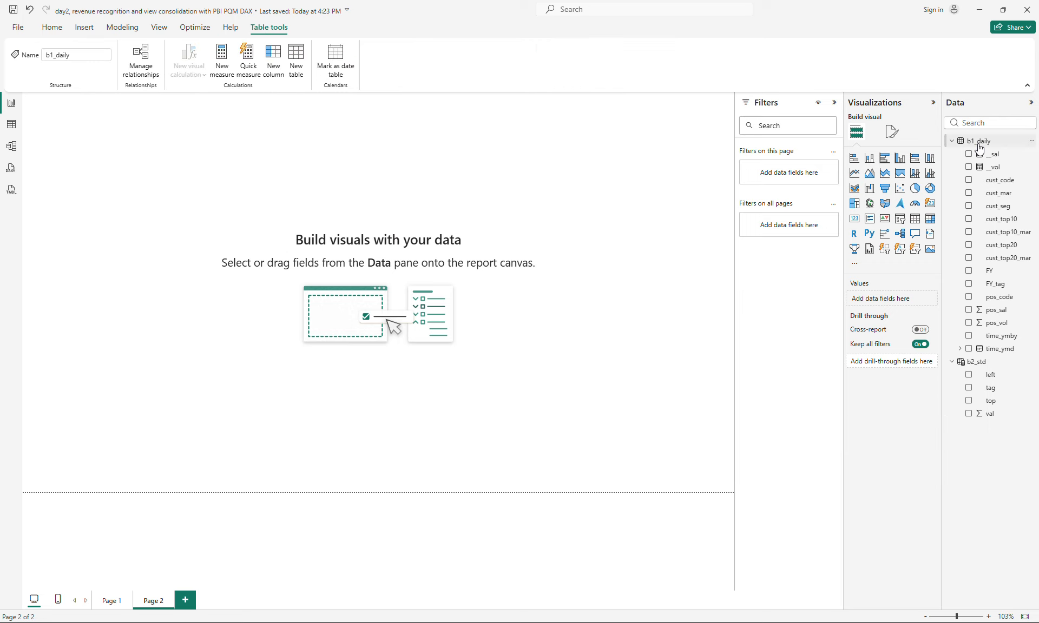
click(980, 364)
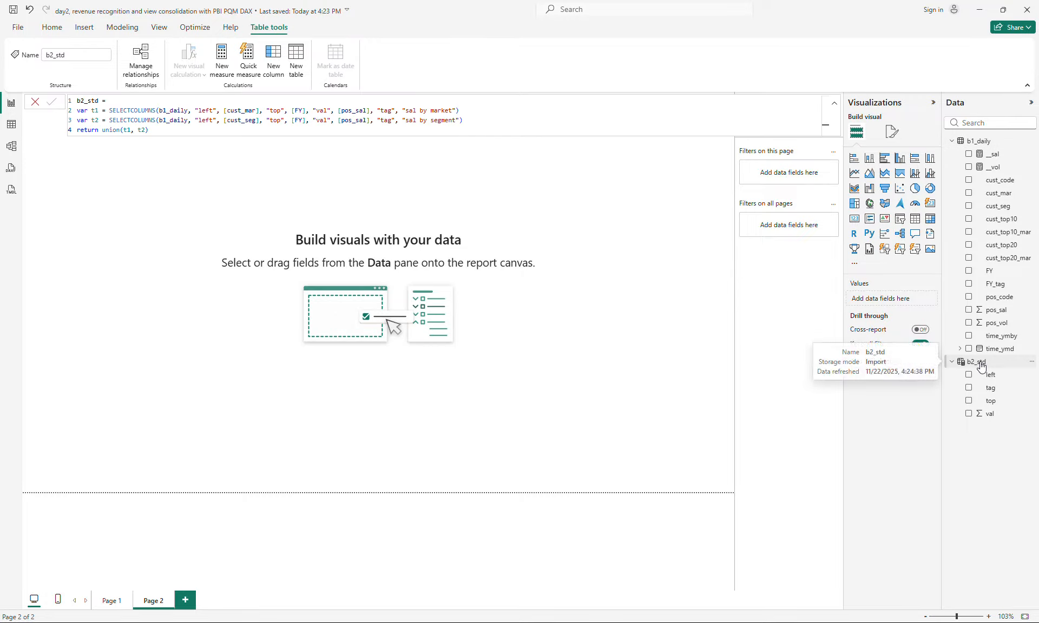
right_click(980, 142)
mouse_move(897, 203)
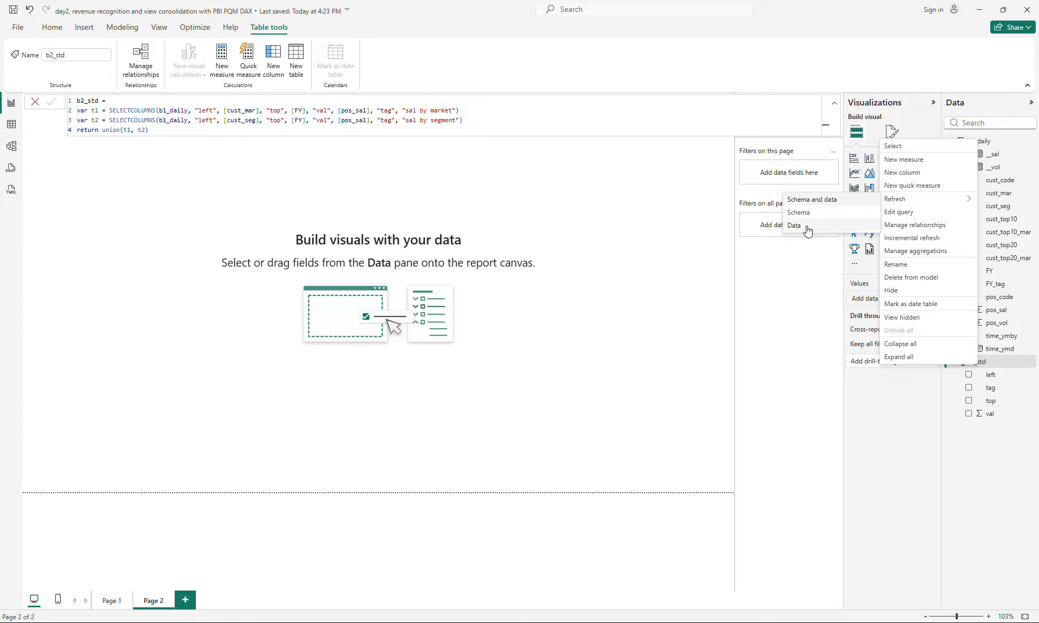
click(934, 441)
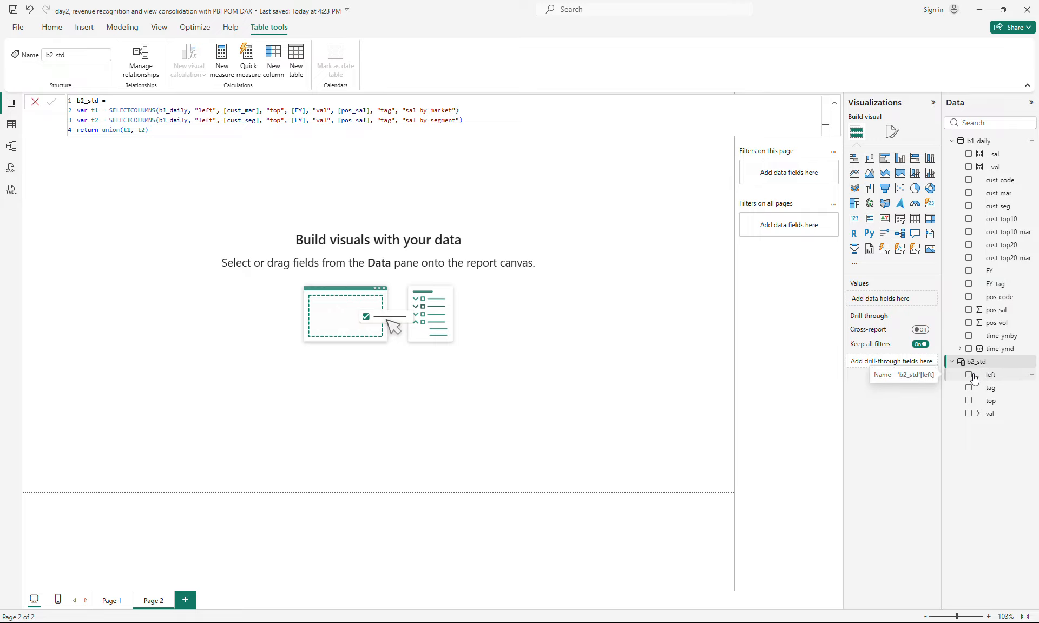
click(383, 201)
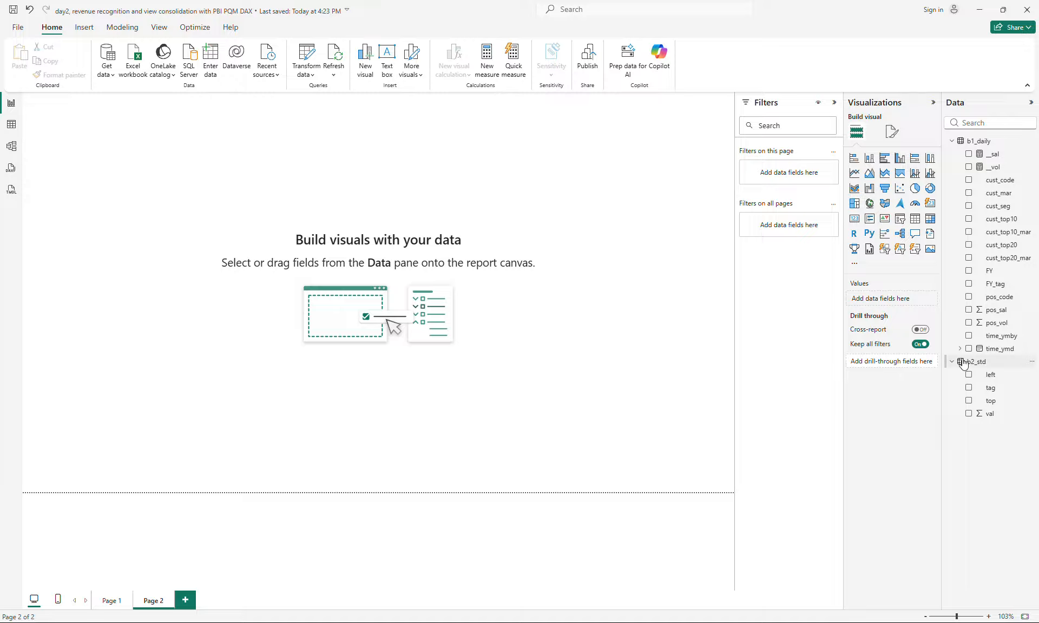
Insert a matrix on Page 2 with b2_std's left as rows, top as columns and the sum of val as values.
click(930, 219)
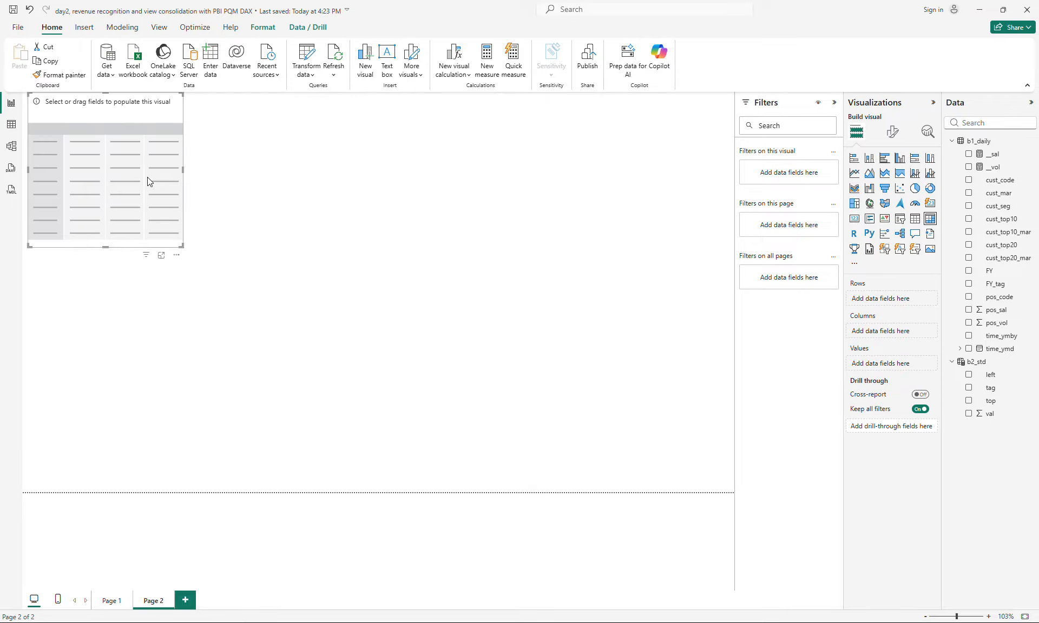
drag(147, 177, 161, 215)
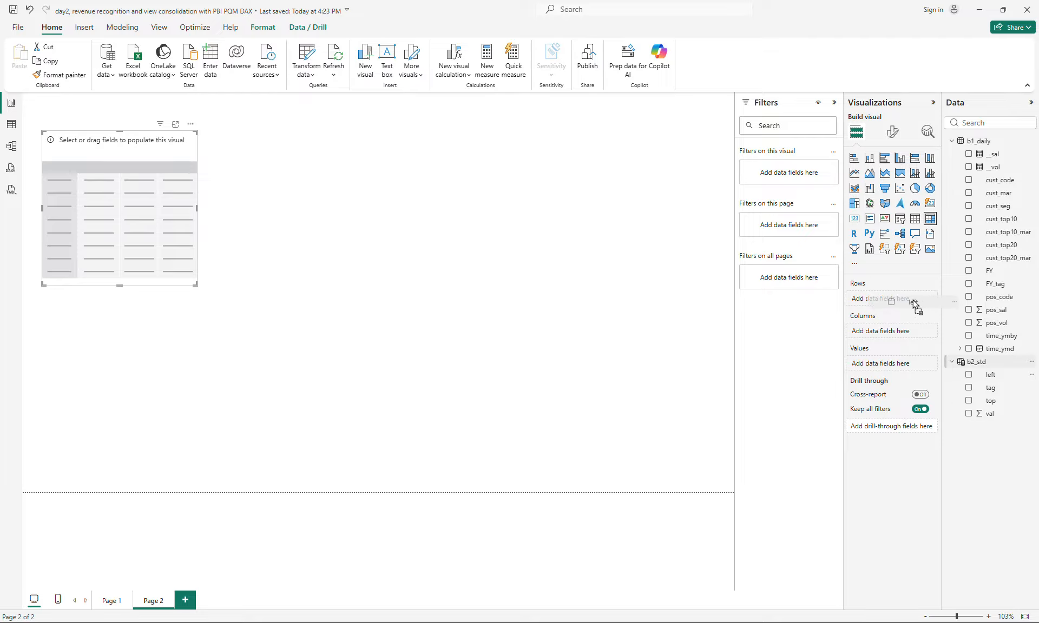
drag(905, 301, 905, 301)
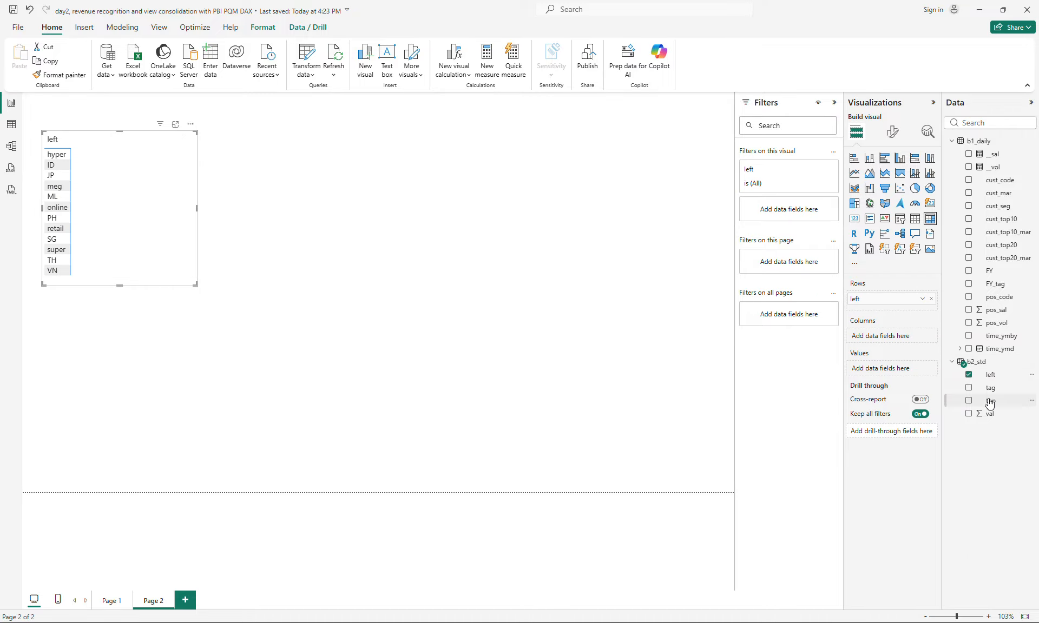
drag(990, 387, 894, 337)
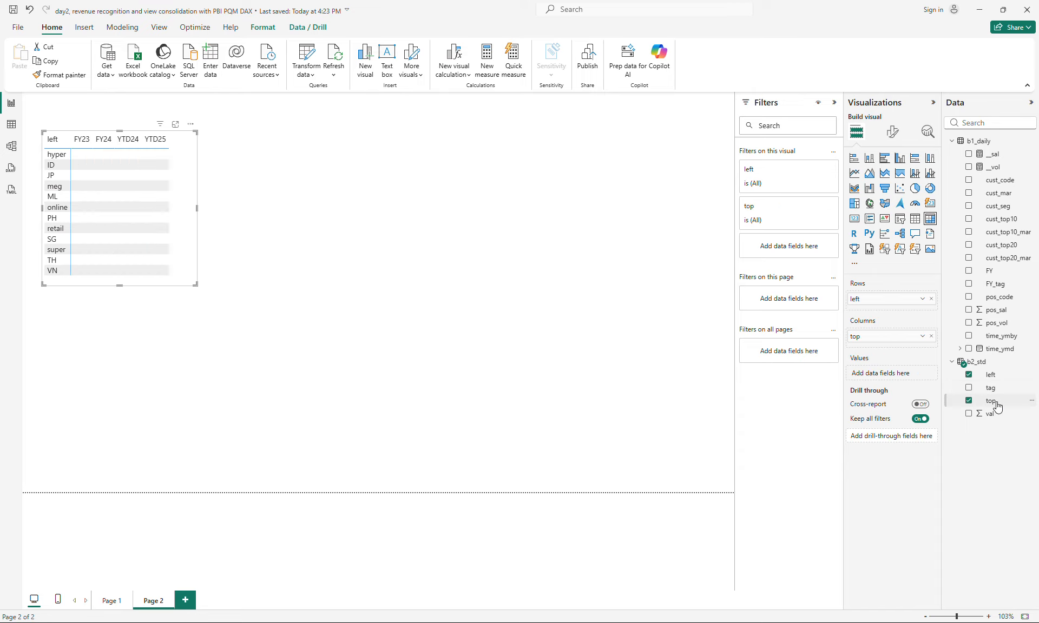
drag(992, 417, 909, 378)
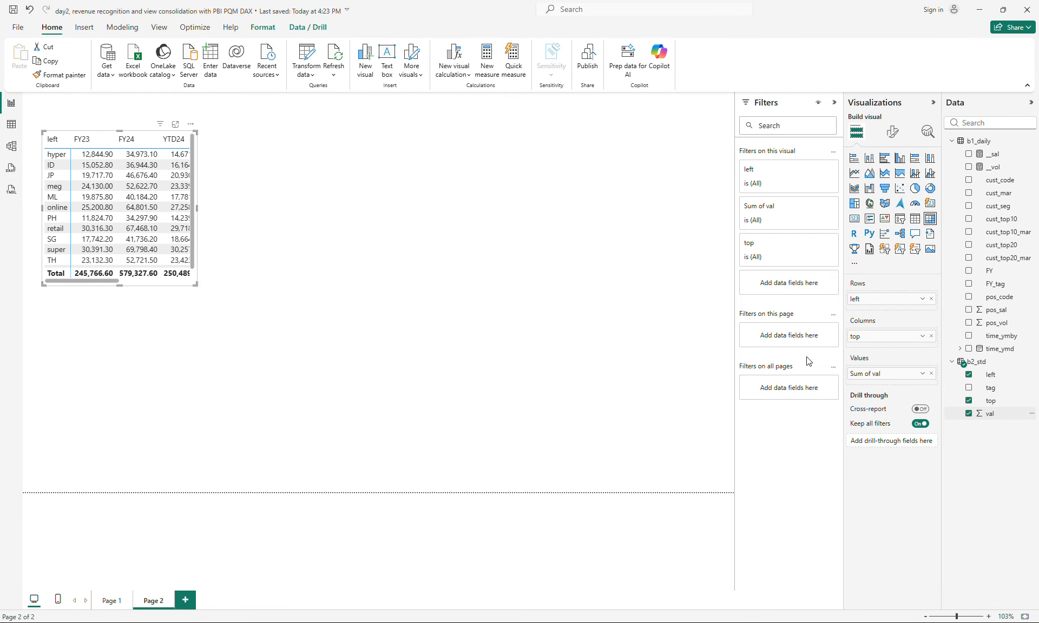
Enlarge the matrix to fit all its columns and add tag above left in its rows.
drag(195, 284, 341, 355)
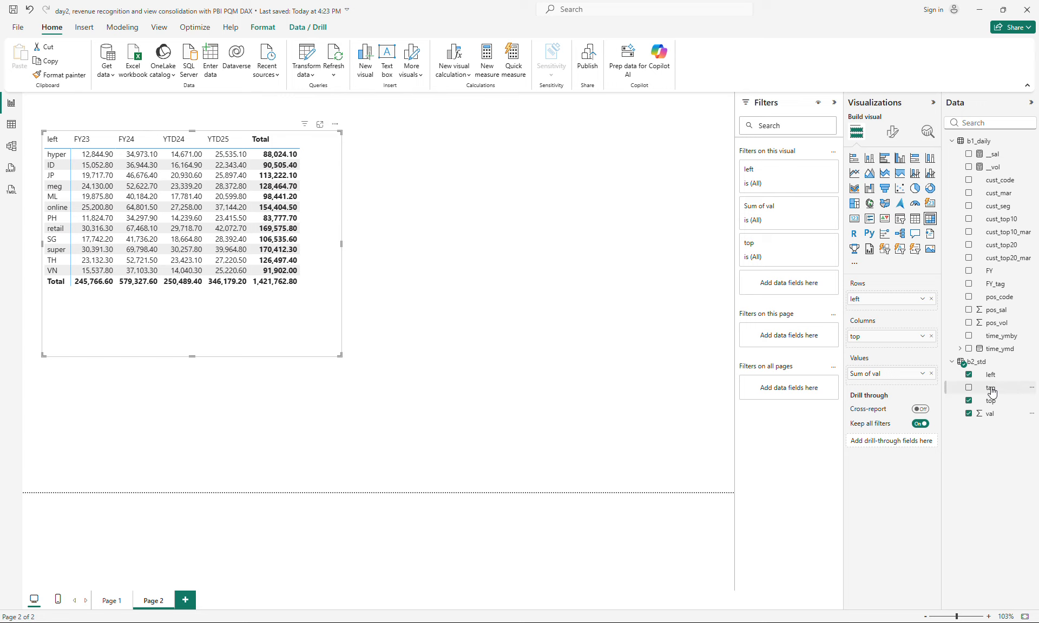
drag(990, 388, 905, 301)
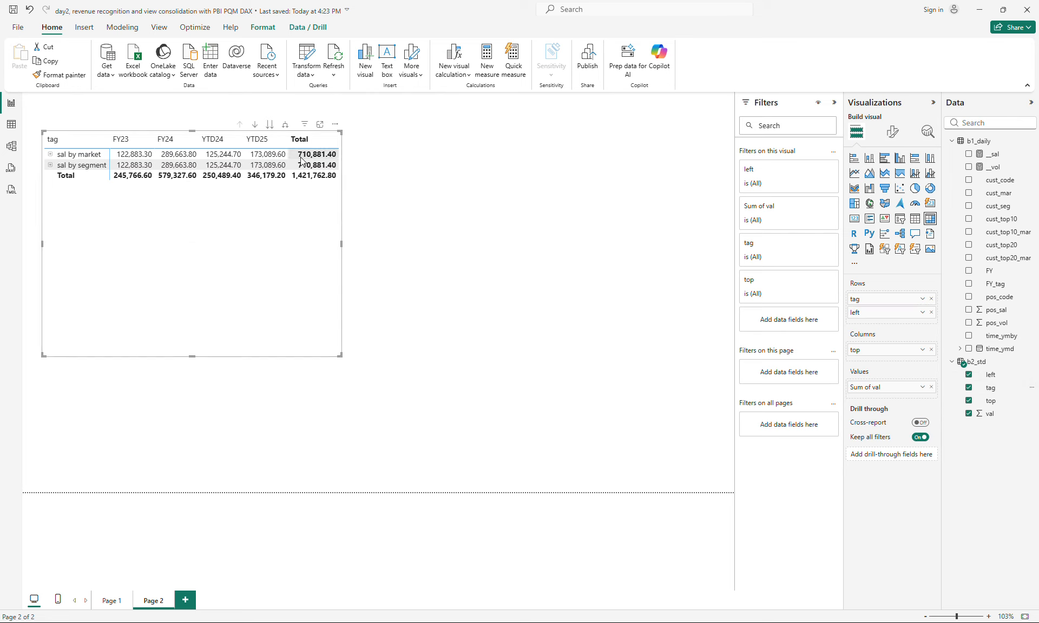